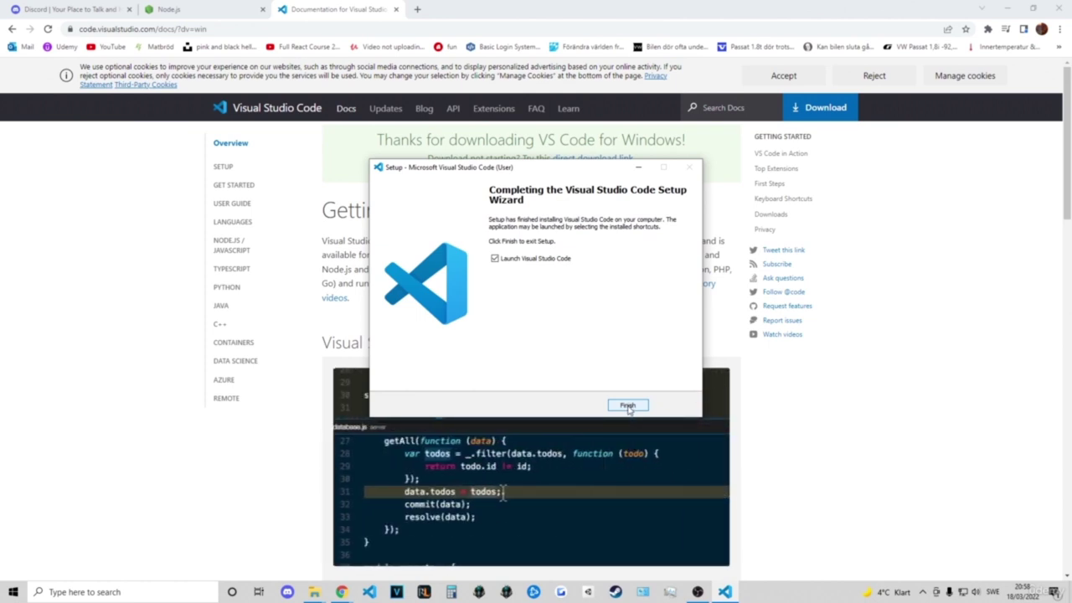
Finish the Visual Studio Code setup with the option to launch the editor kept on.
{"action": "left_click", "coordinate": [628, 407]}
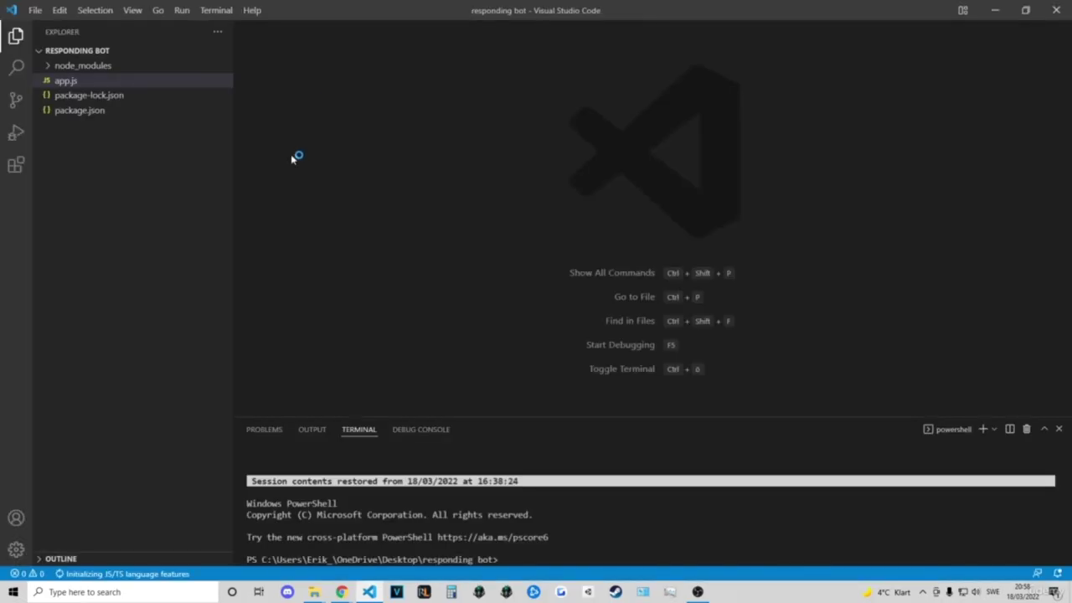
{"action": "left_click", "coordinate": [120, 167]}
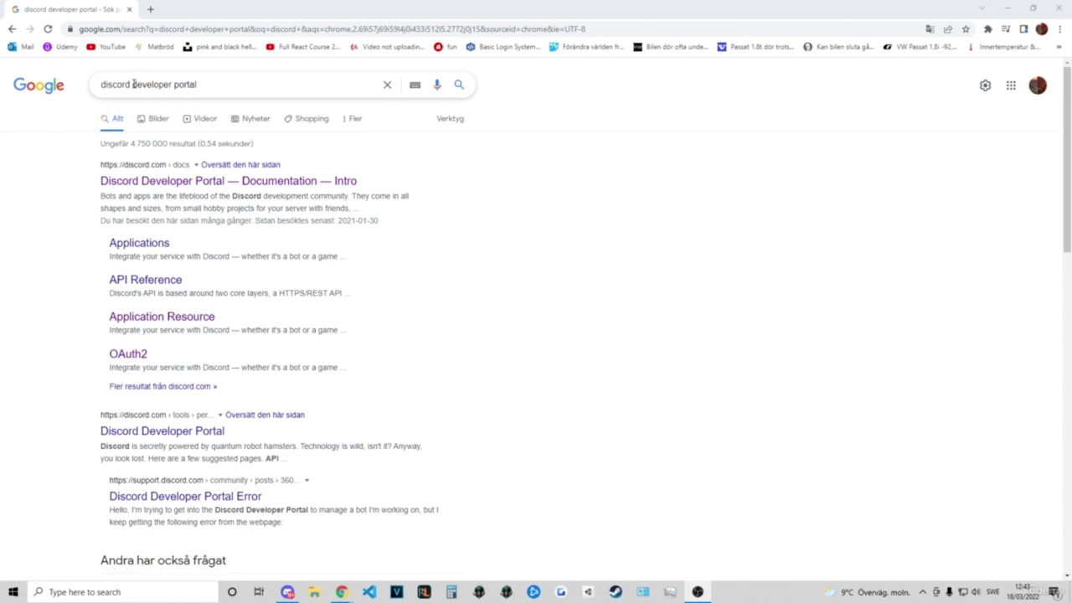
Open the Discord Developer Portal from the search results, check the logged-in account, and show the Applications page.
{"action": "left_click", "coordinate": [233, 182]}
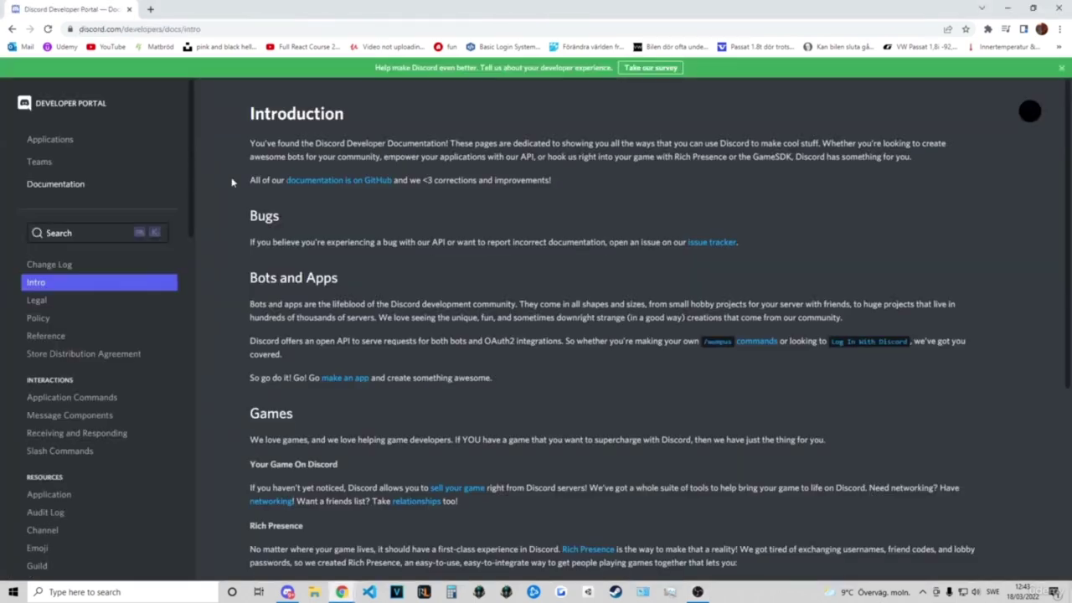
{"action": "left_click", "coordinate": [1029, 117]}
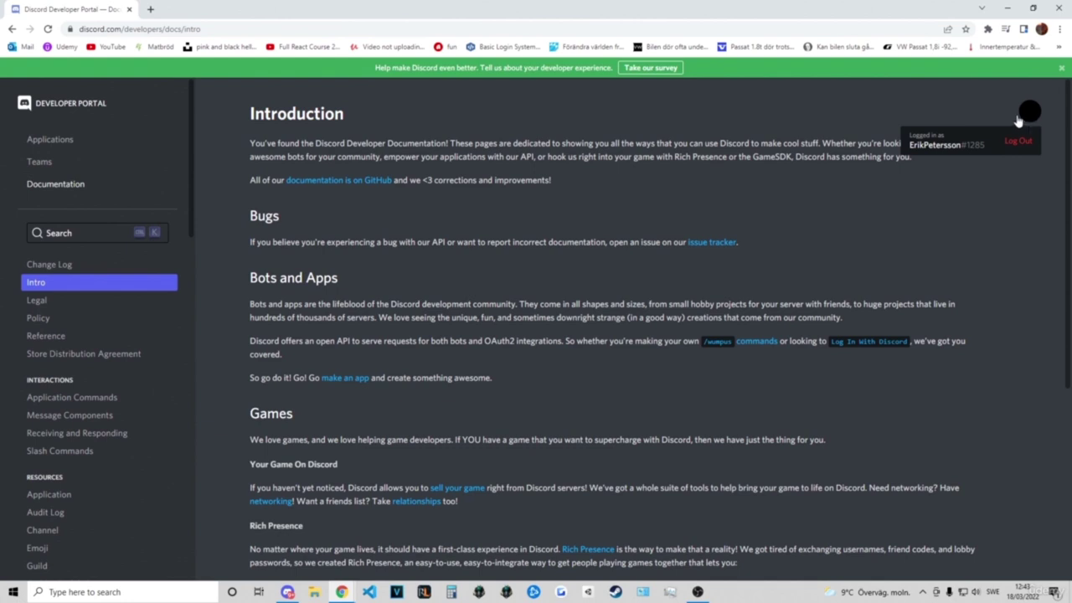
{"action": "left_click", "coordinate": [778, 118]}
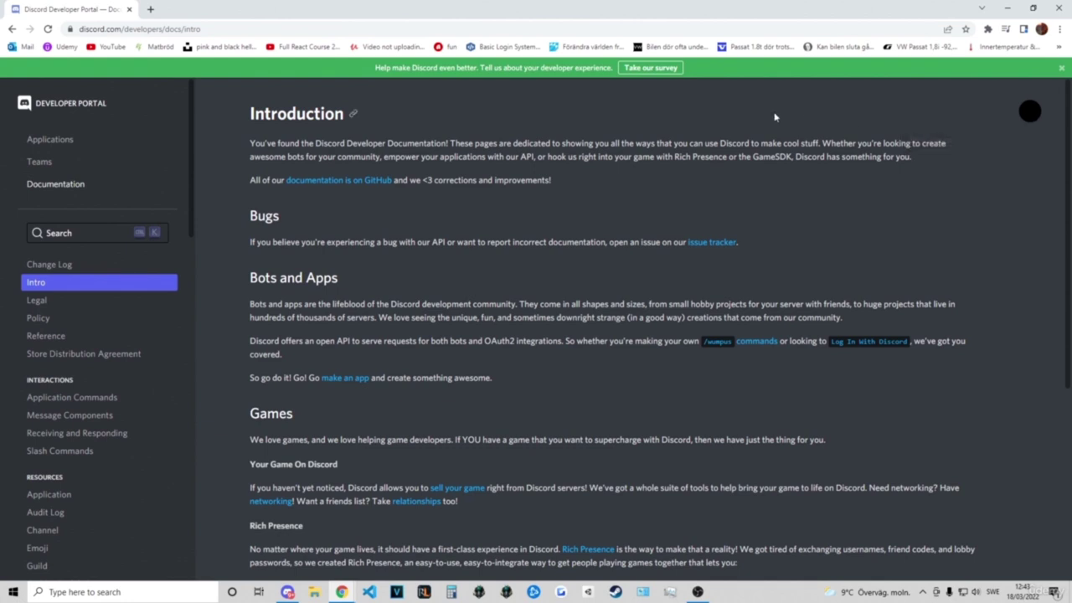
{"action": "left_click", "coordinate": [60, 147]}
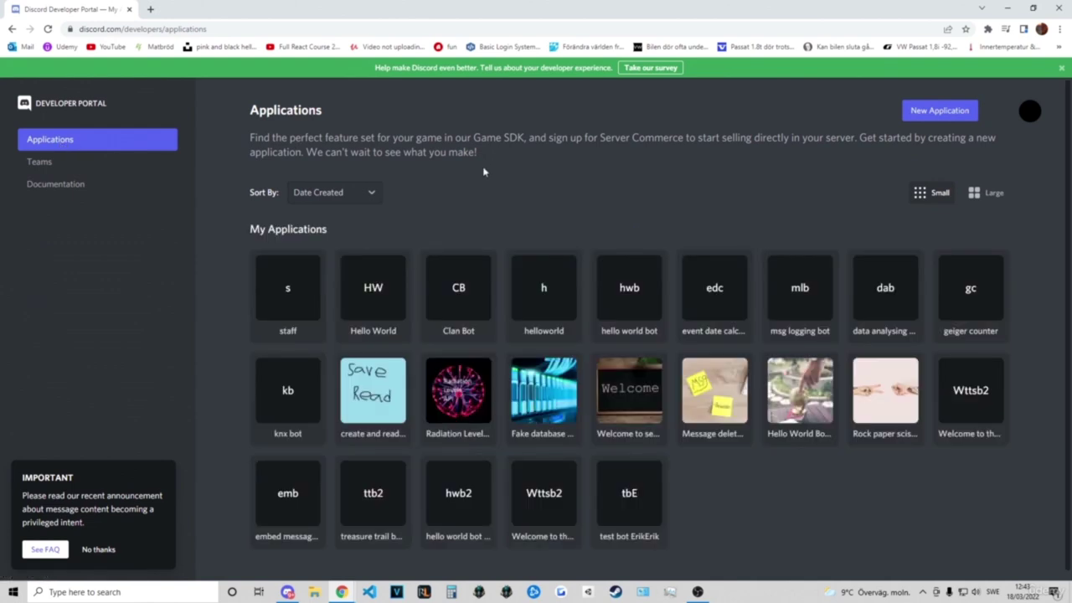
{"action": "left_click", "coordinate": [211, 28]}
{"action": "left_click_drag", "start_coordinate": [211, 28], "coordinate": [77, 28]}
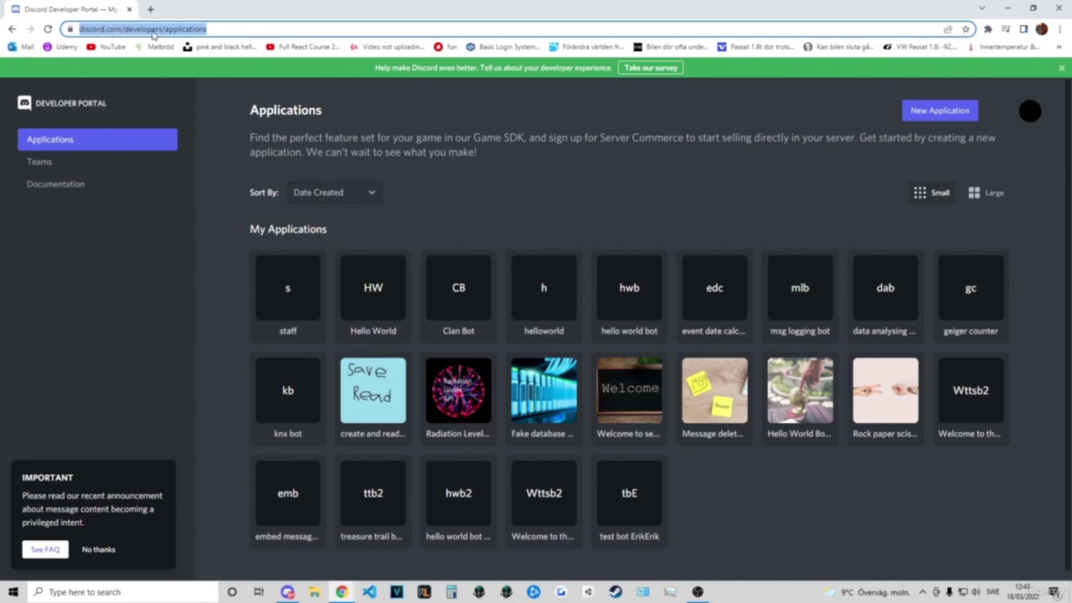
{"action": "left_click", "coordinate": [493, 194]}
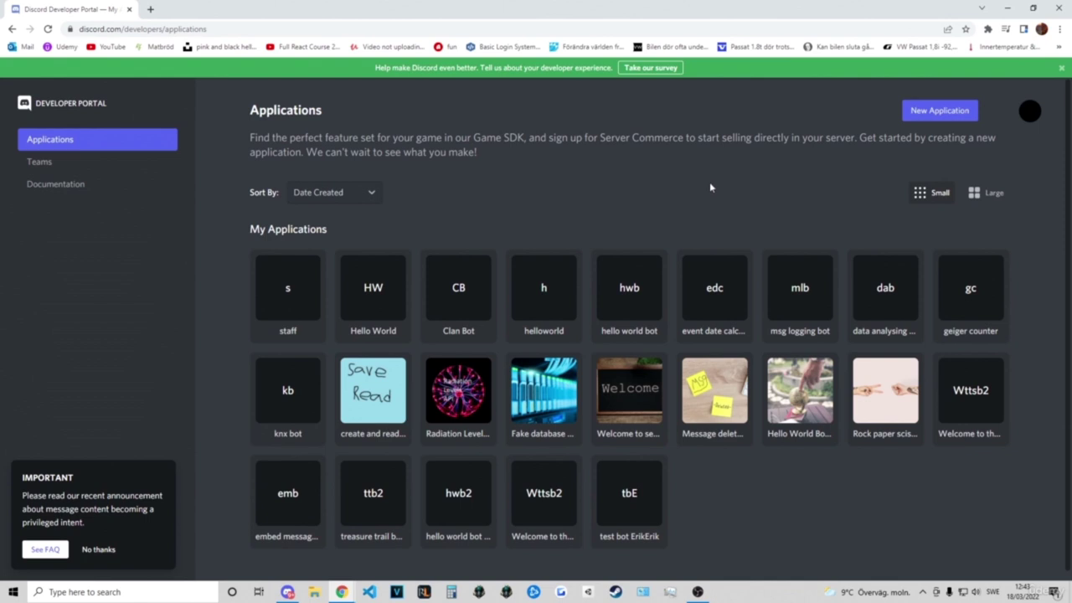
Create a new application named "funny bot".
{"action": "left_click", "coordinate": [936, 111]}
{"action": "left_click", "coordinate": [476, 324]}
{"action": "type", "text": "funny bot"}
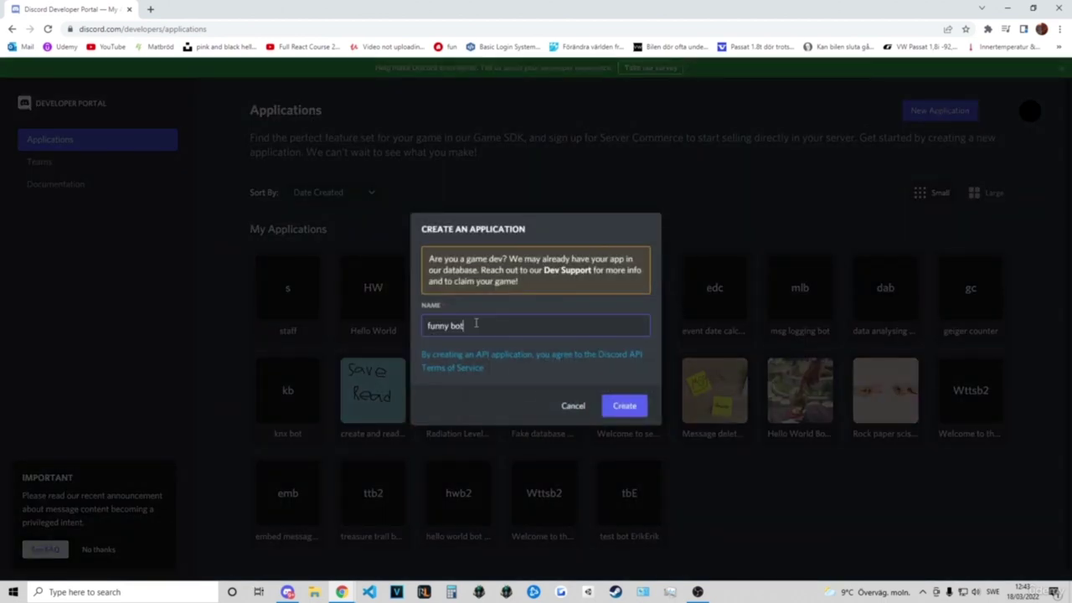
{"action": "left_click", "coordinate": [624, 406]}
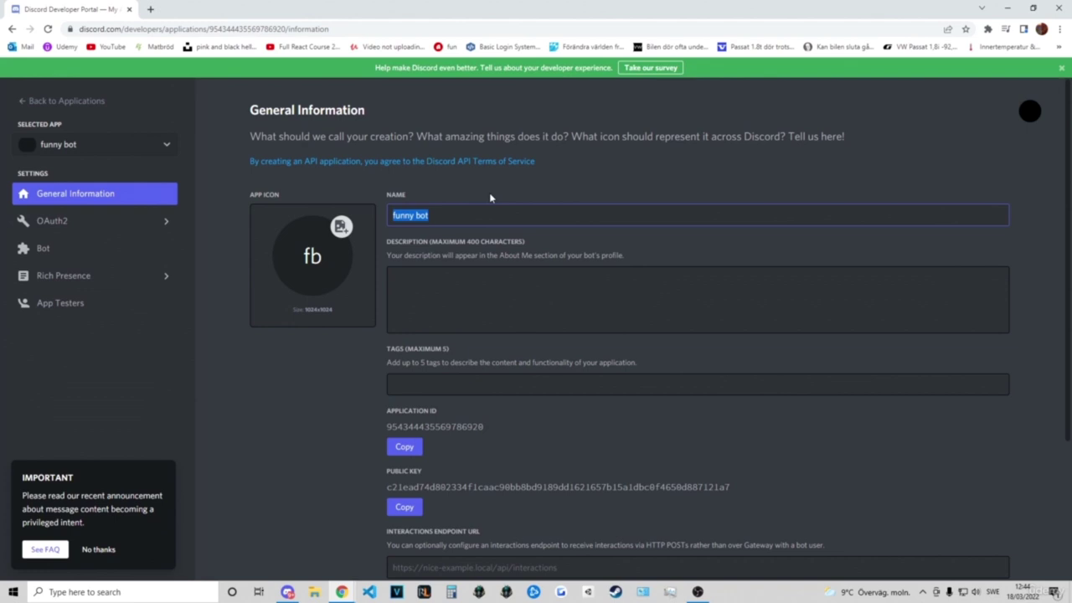
Rename the application as "responding test bot" and save the changes.
{"action": "type", "text": "re"}
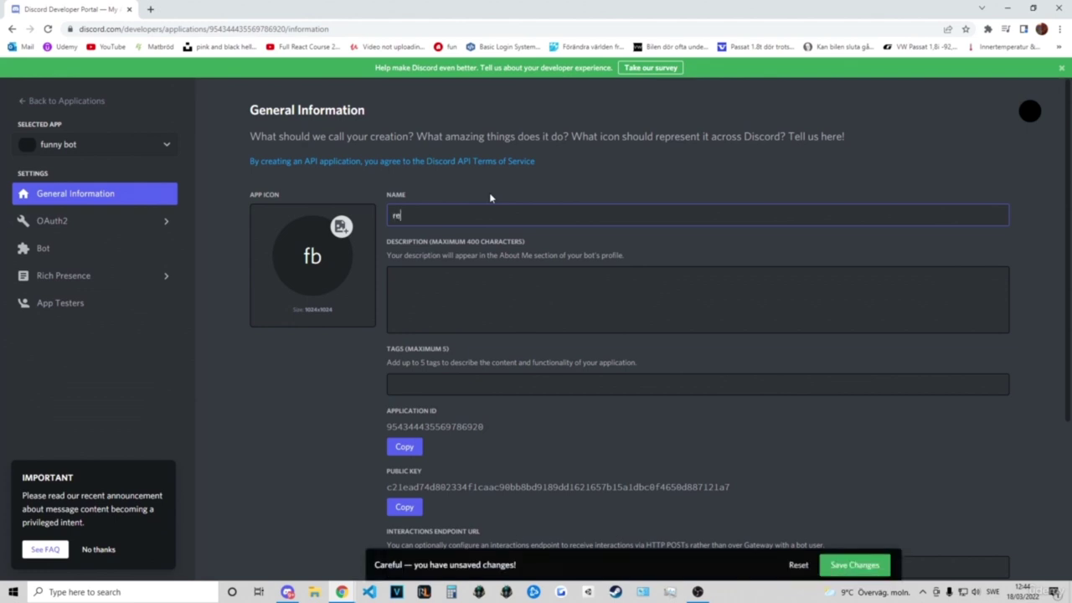
{"action": "type", "text": "sponding test bot"}
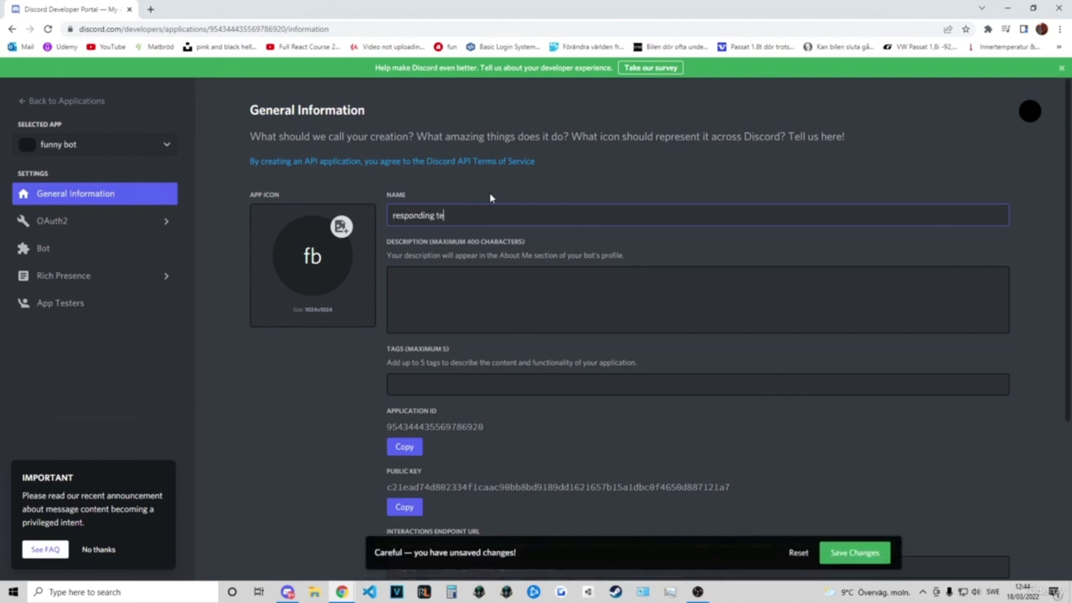
{"action": "left_click", "coordinate": [849, 556]}
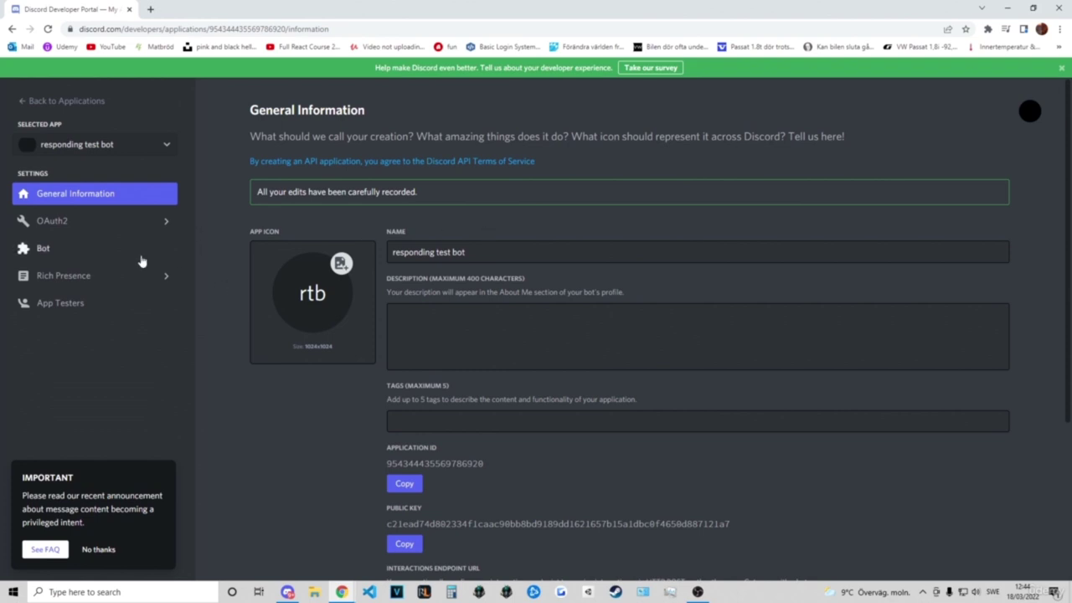
Add a bot user to the responding test bot application and confirm its creation.
{"action": "left_click", "coordinate": [105, 250]}
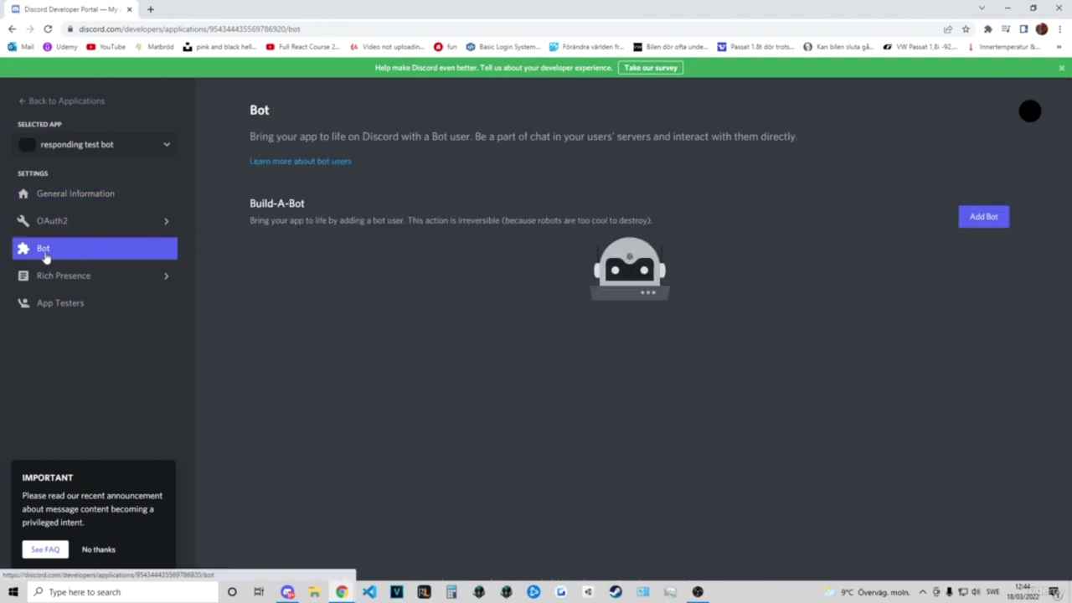
{"action": "left_click", "coordinate": [984, 219]}
{"action": "left_click", "coordinate": [624, 355]}
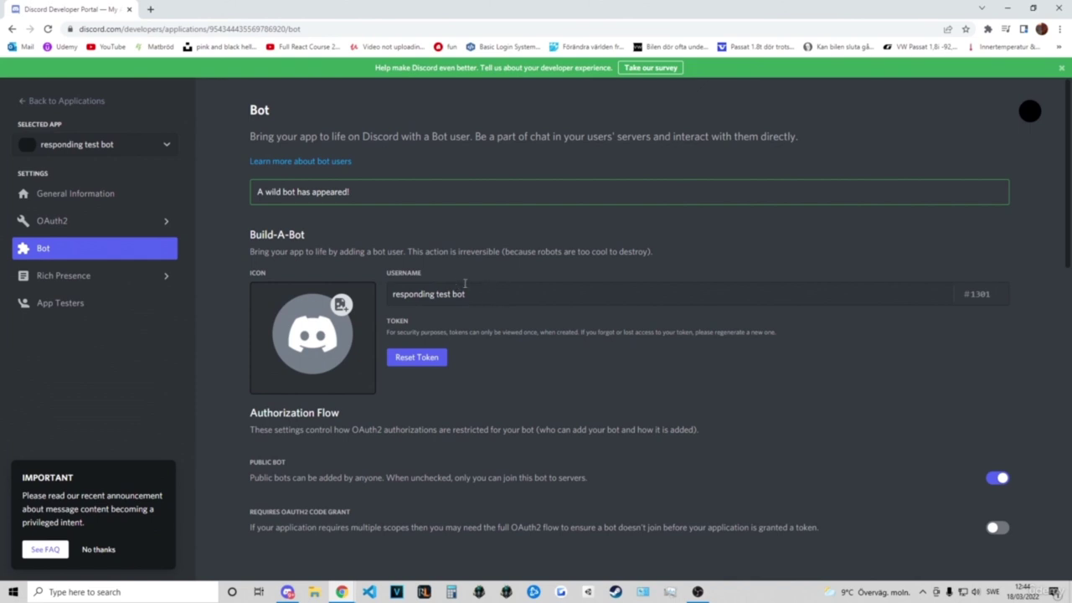
Review the bot's settings, reopen responding test bot from the applications list, and view its Bot and General Information pages.
{"action": "scroll", "coordinate": [465, 284], "scroll_direction": "down", "scroll_amount": 2}
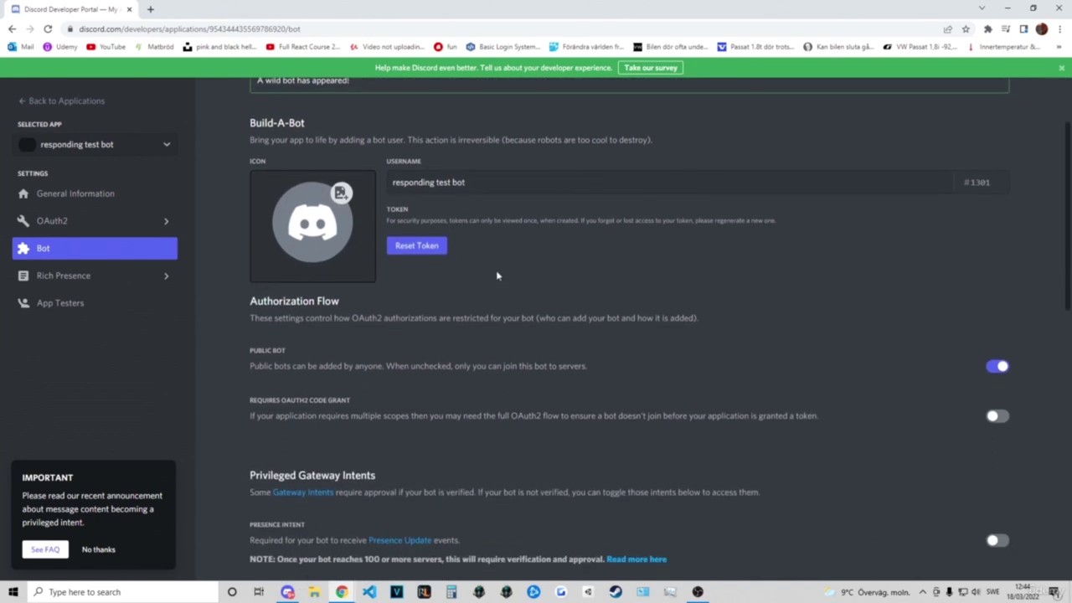
{"action": "scroll", "coordinate": [497, 275], "scroll_direction": "up", "scroll_amount": 2}
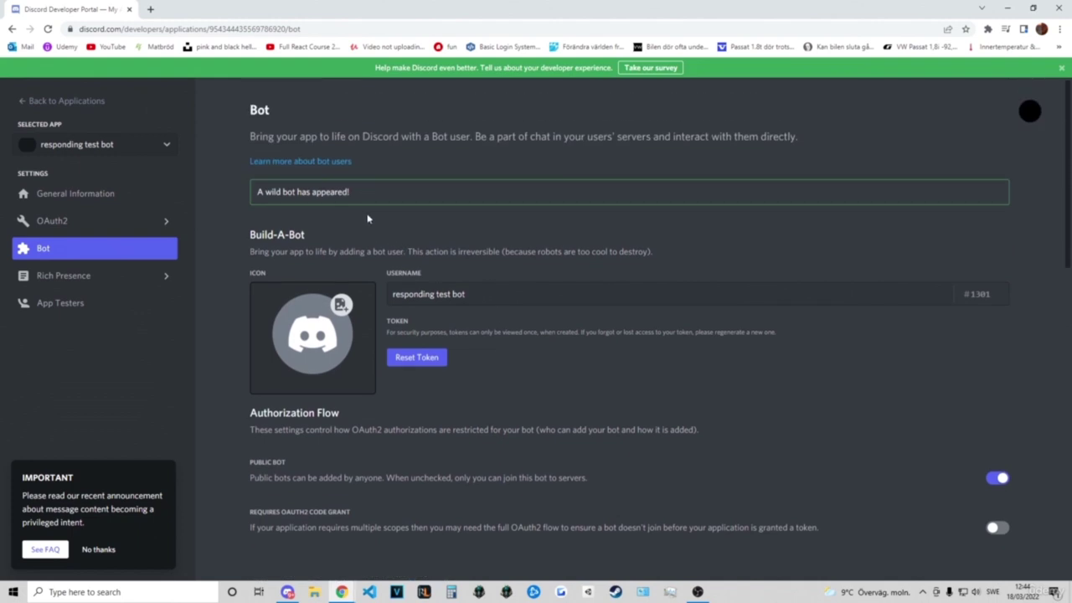
{"action": "left_click", "coordinate": [62, 100]}
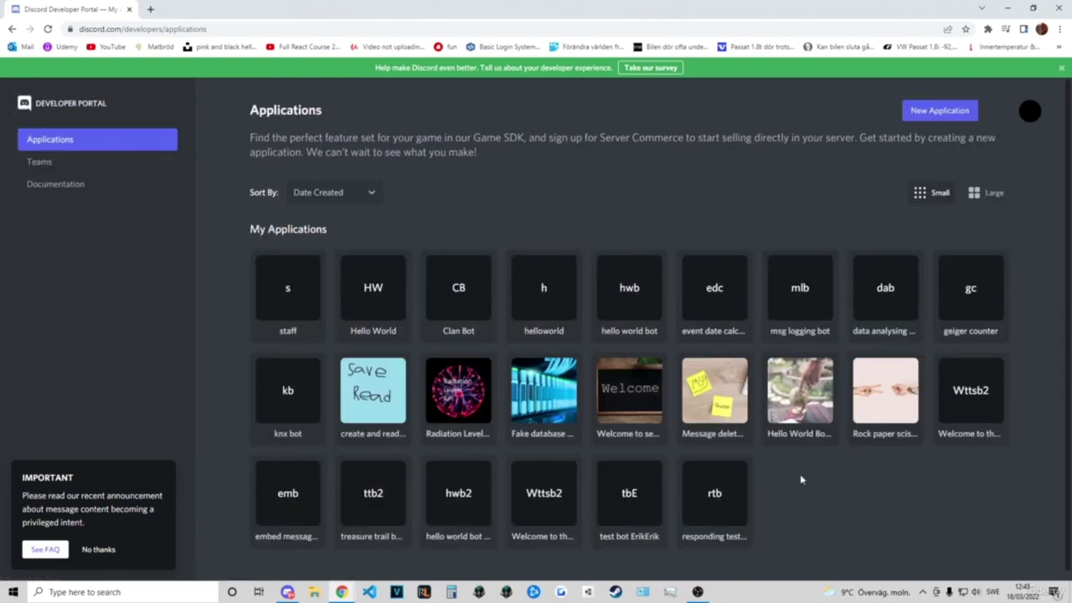
{"action": "left_click", "coordinate": [720, 499]}
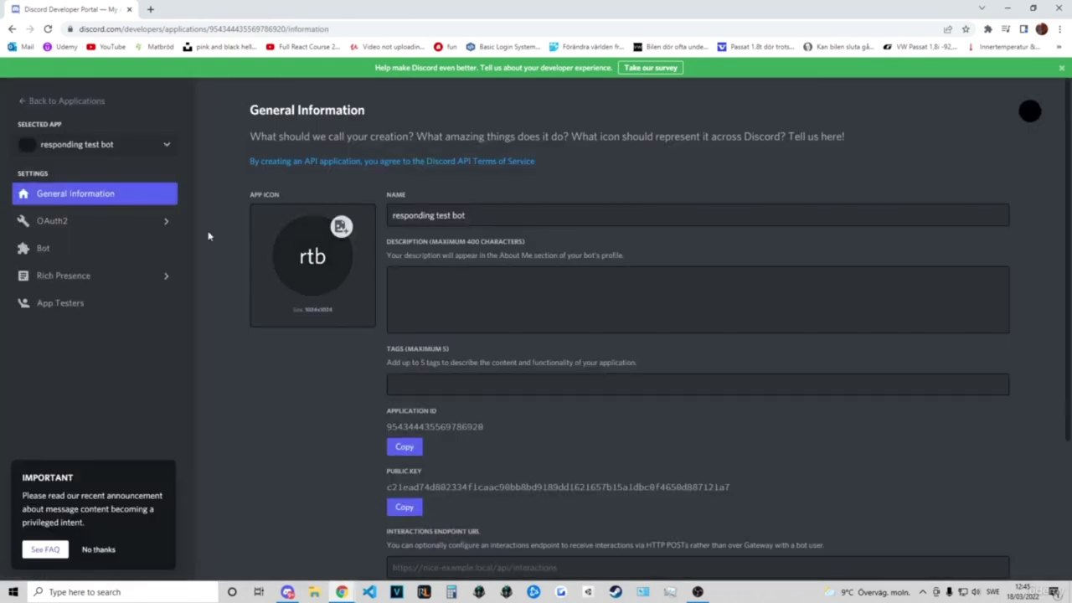
{"action": "left_click", "coordinate": [73, 249]}
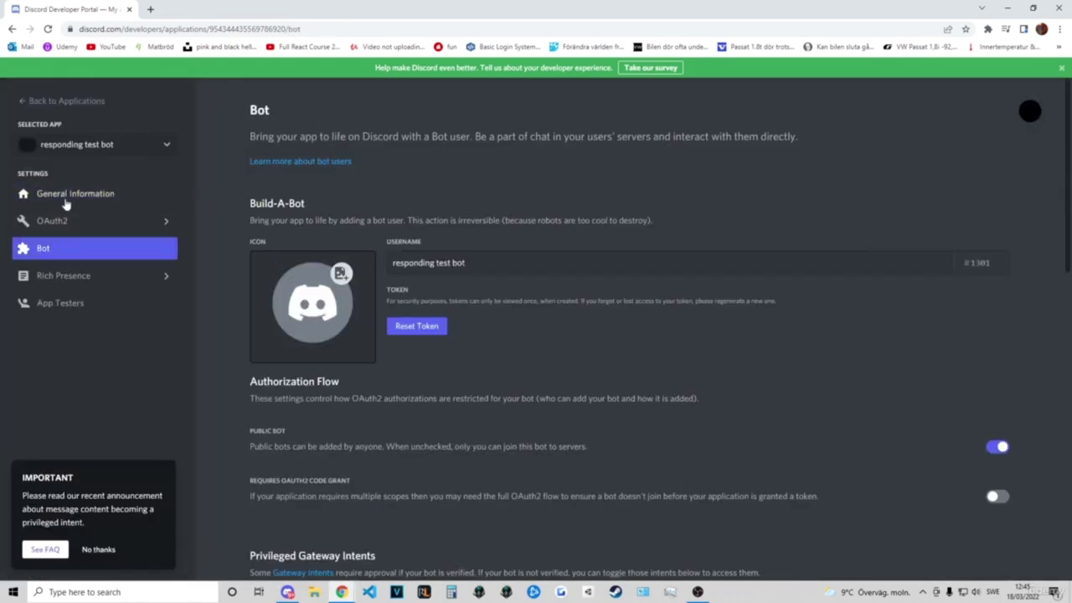
{"action": "left_click", "coordinate": [67, 198]}
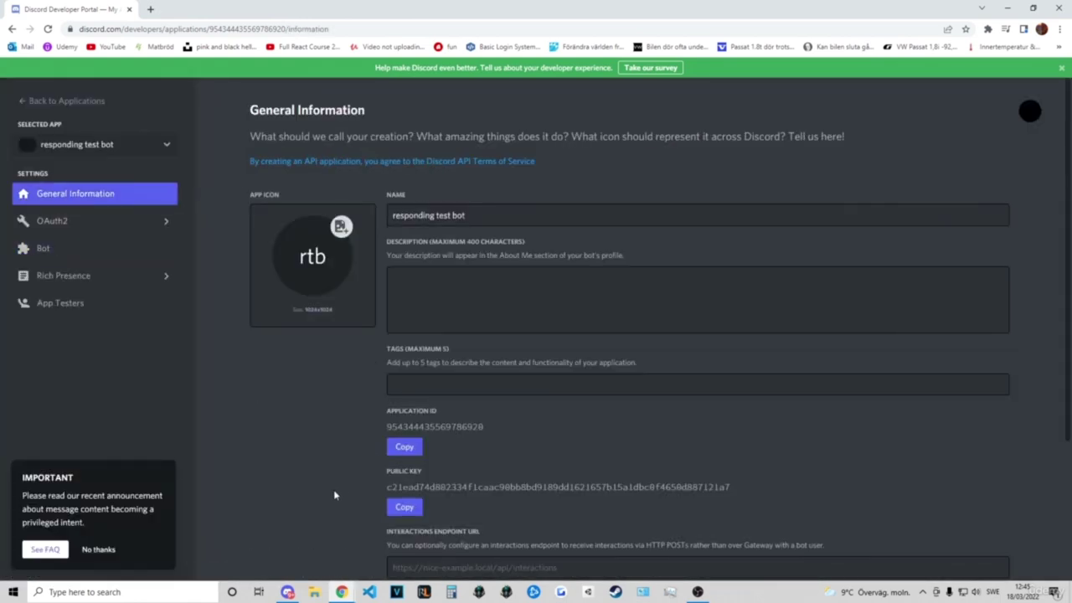
Switch to the Discord desktop app and look through the server list and the available server creation templates.
{"action": "left_click", "coordinate": [287, 591]}
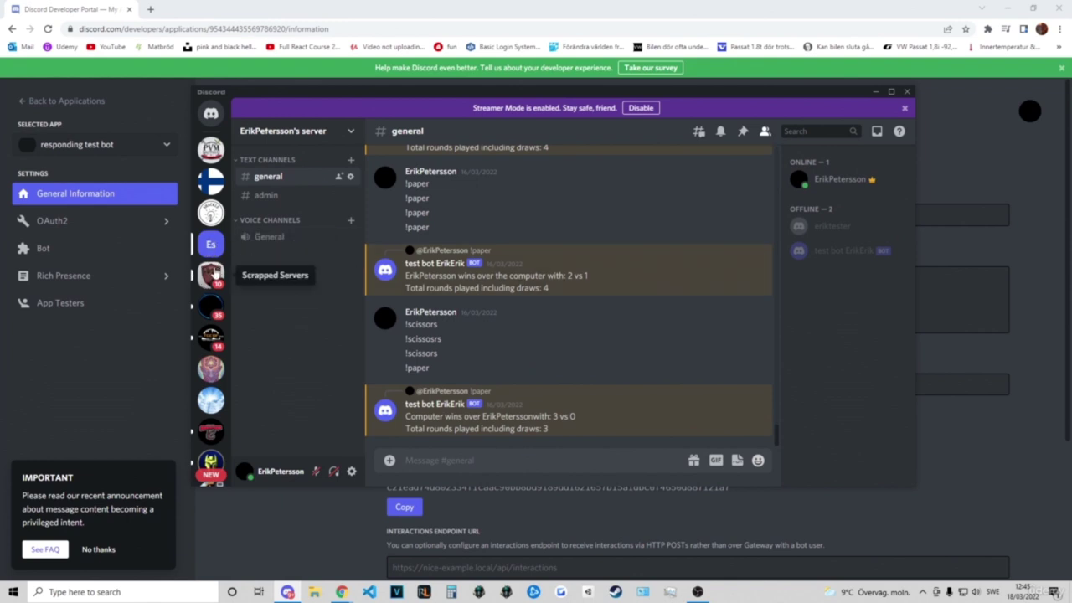
{"action": "scroll", "coordinate": [215, 280], "scroll_direction": "down", "scroll_amount": 5}
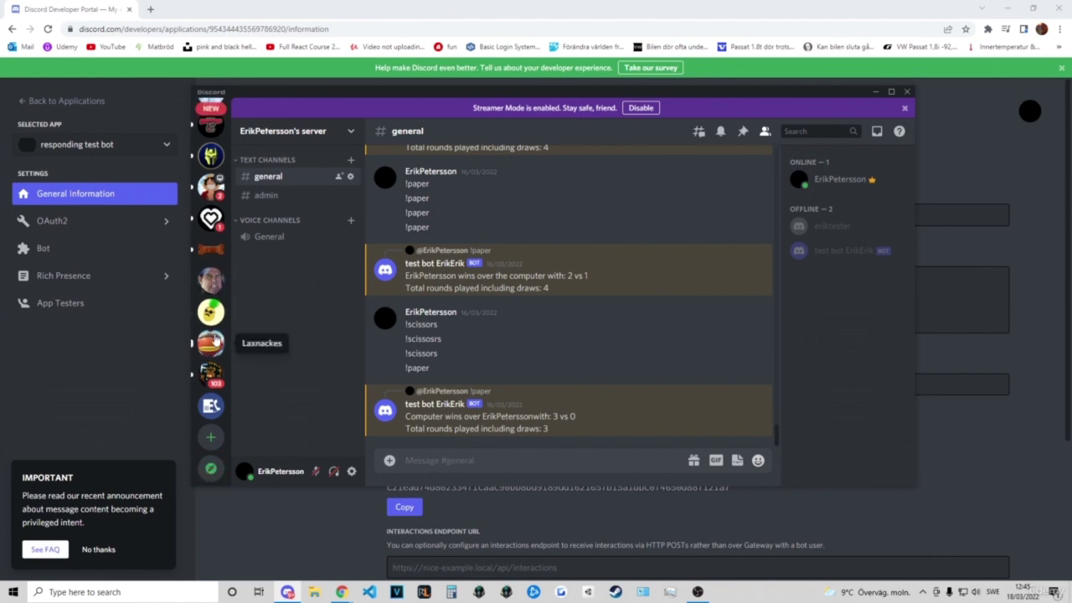
{"action": "left_click", "coordinate": [210, 438]}
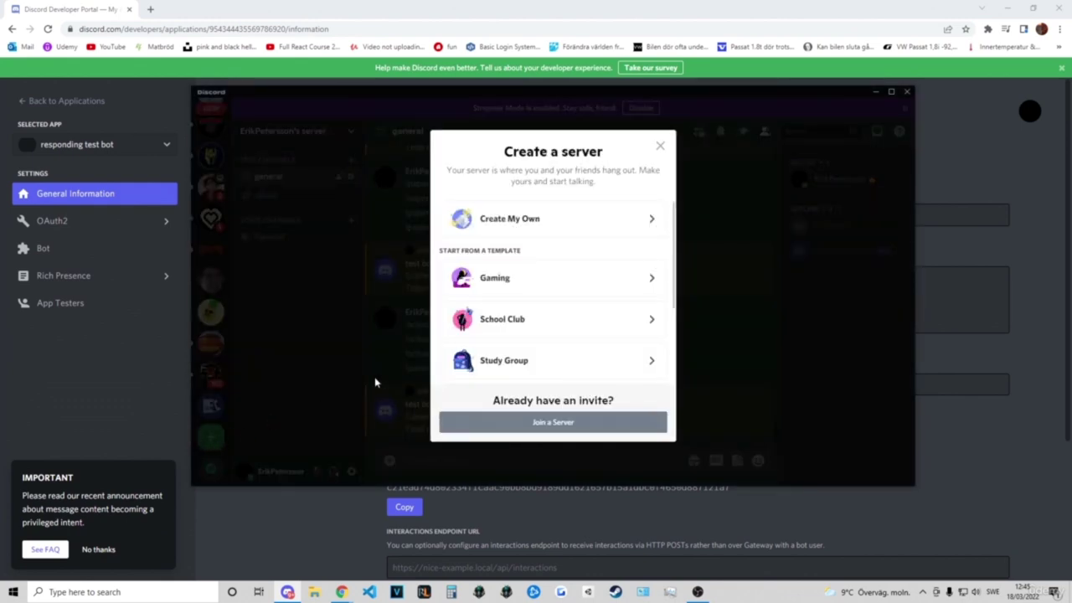
{"action": "left_click", "coordinate": [374, 383]}
{"action": "scroll", "coordinate": [210, 404], "scroll_direction": "up", "scroll_amount": 5}
{"action": "scroll", "coordinate": [210, 404], "scroll_direction": "down", "scroll_amount": 5}
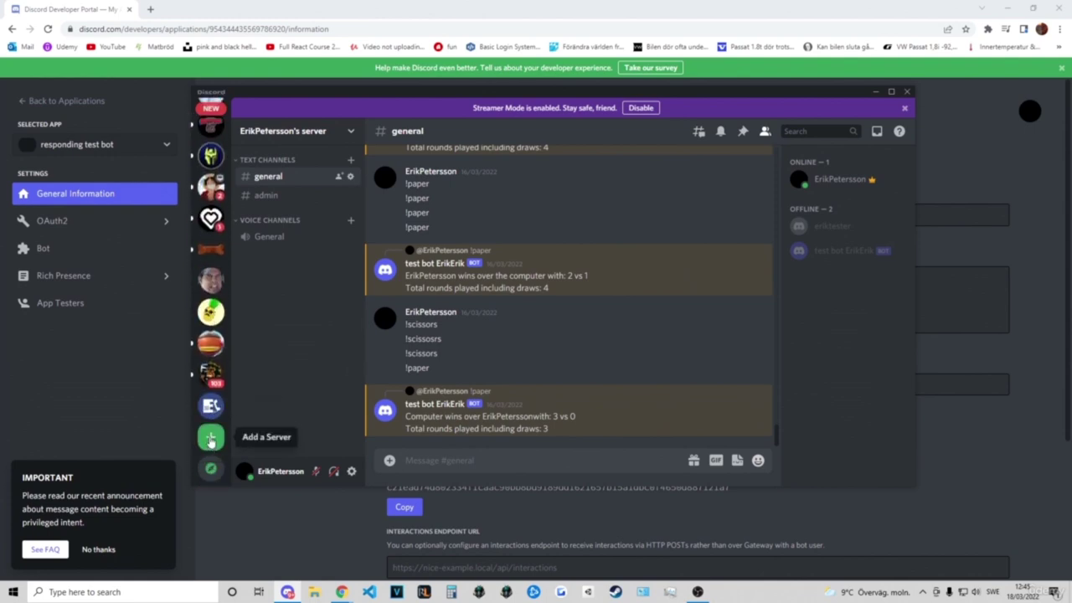
{"action": "left_click", "coordinate": [211, 438]}
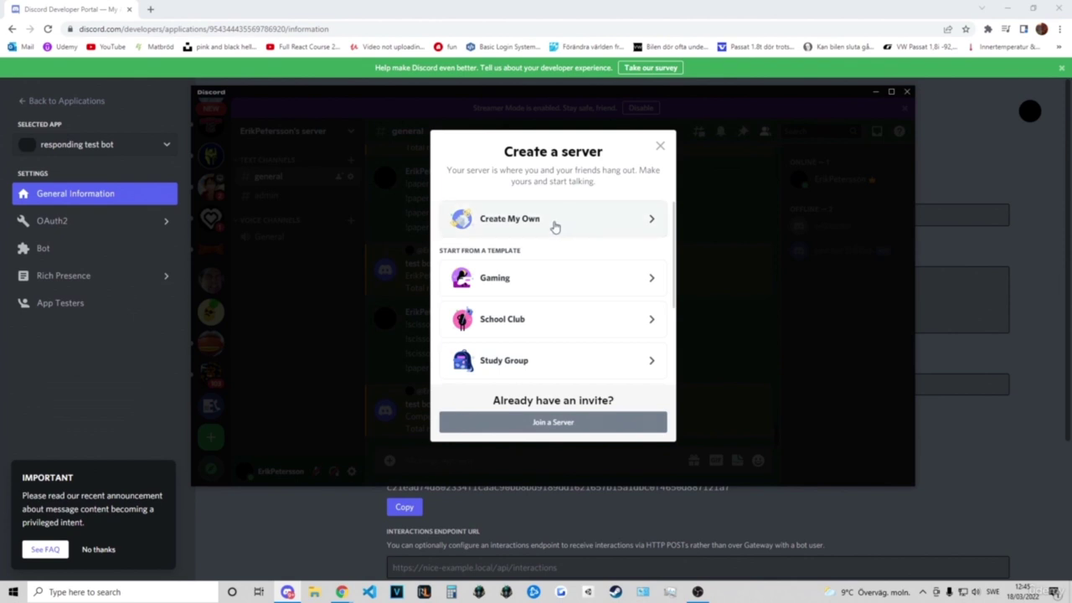
{"action": "scroll", "coordinate": [559, 243], "scroll_direction": "down", "scroll_amount": 3}
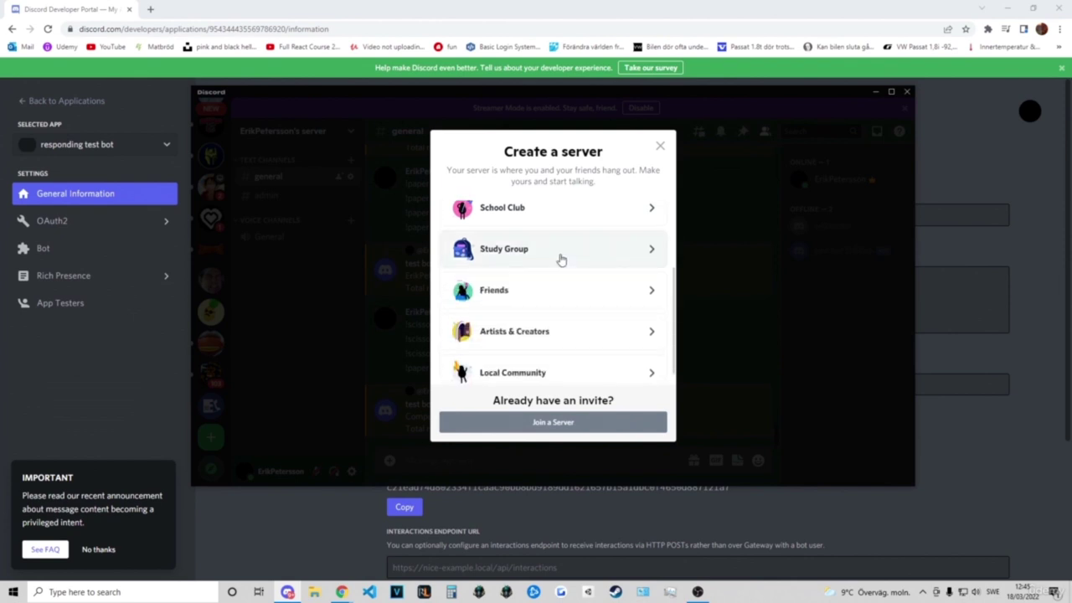
{"action": "scroll", "coordinate": [561, 260], "scroll_direction": "up", "scroll_amount": 3}
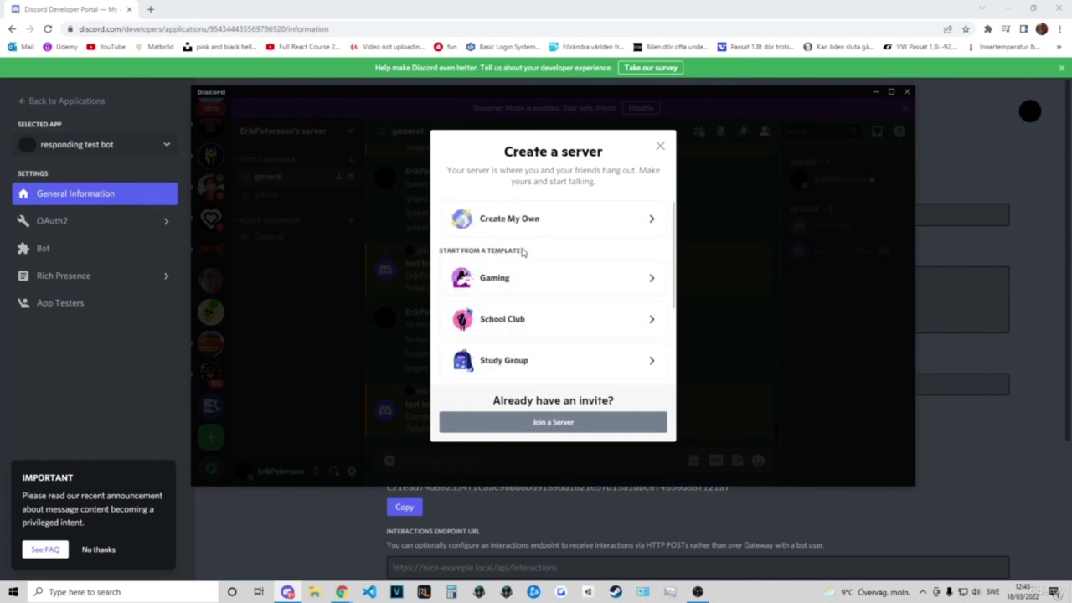
{"action": "scroll", "coordinate": [559, 245], "scroll_direction": "down", "scroll_amount": 3}
{"action": "scroll", "coordinate": [559, 245], "scroll_direction": "up", "scroll_amount": 3}
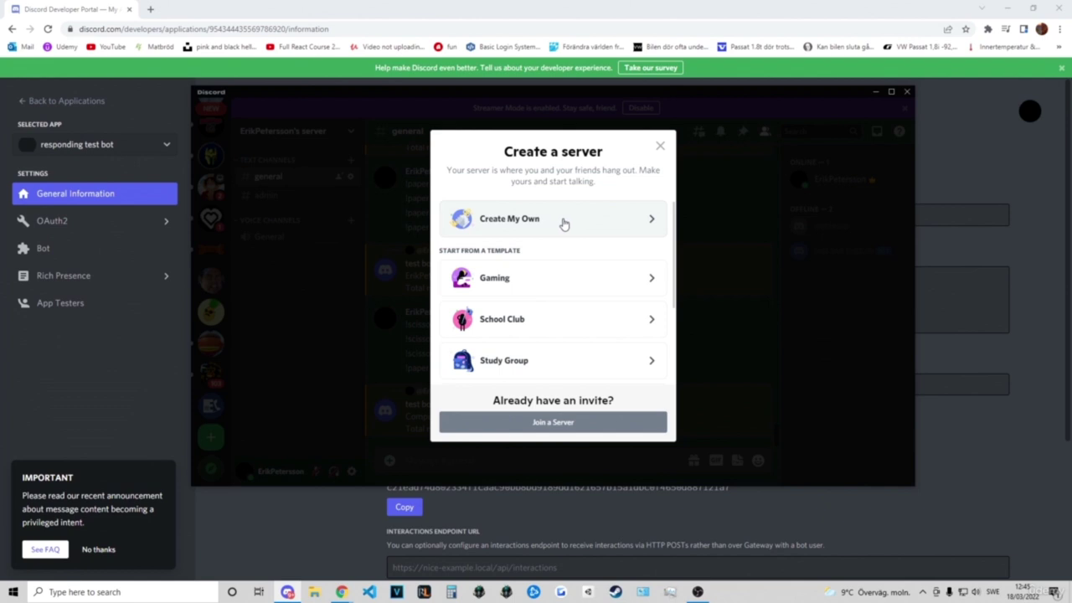
Start creating an own server for friends named "anything name here", and cancel before creating it.
{"action": "left_click", "coordinate": [563, 221]}
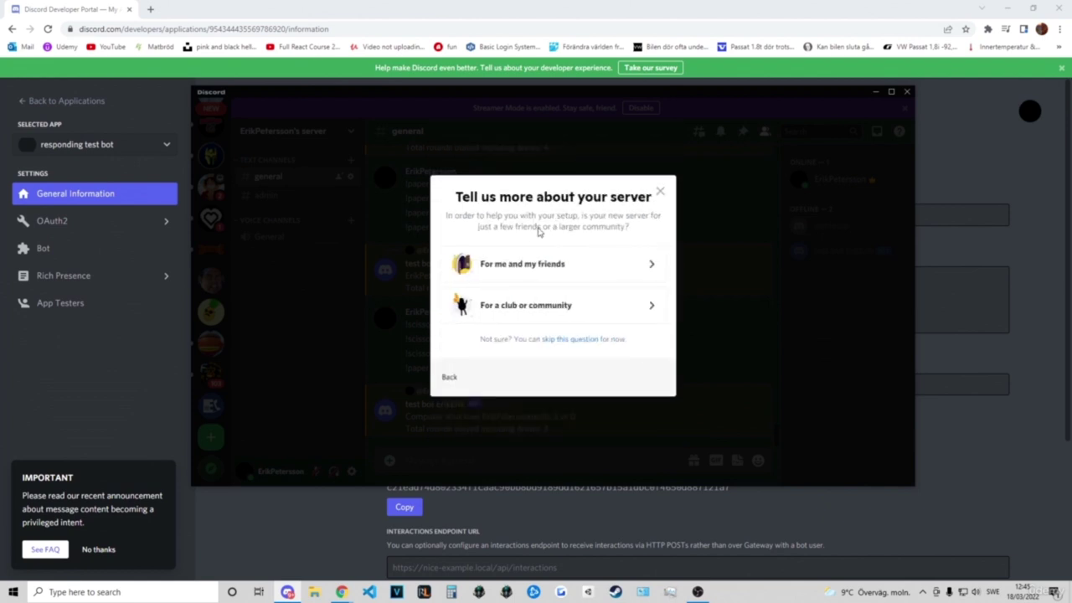
{"action": "left_click", "coordinate": [569, 268]}
{"action": "key", "text": "ctrl+a"}
{"action": "type", "text": "anything name"}
{"action": "key", "text": "ctrl+shift+Left"}
{"action": "type", "text": "nba"}
{"action": "key", "text": "BackSpace"}
{"action": "key", "text": "BackSpace"}
{"action": "type", "text": "ame here"}
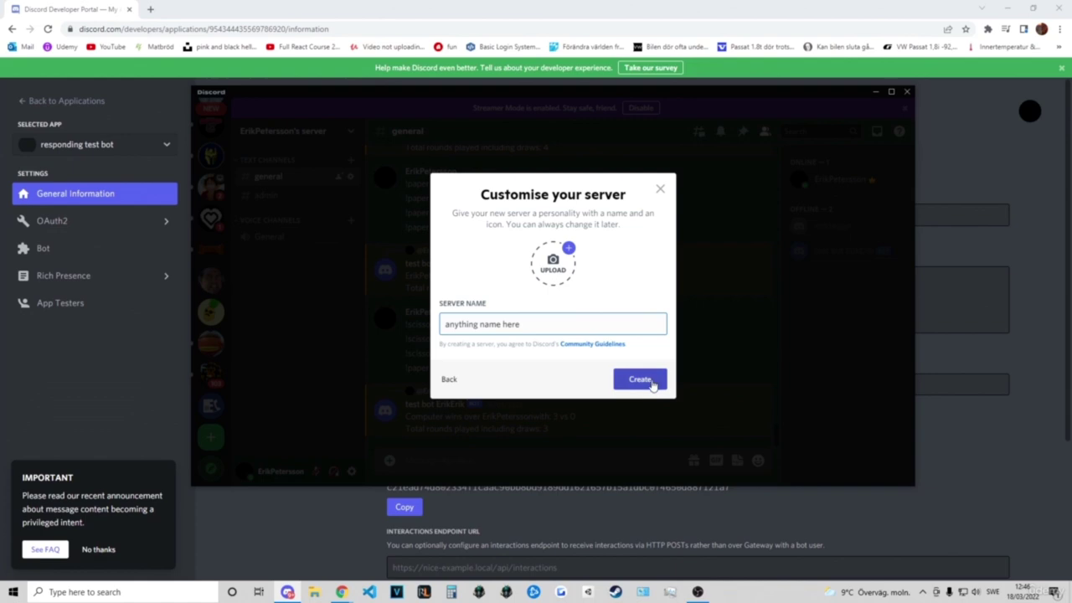
{"action": "left_click", "coordinate": [661, 190]}
{"action": "scroll", "coordinate": [209, 281], "scroll_direction": "up", "scroll_amount": 4}
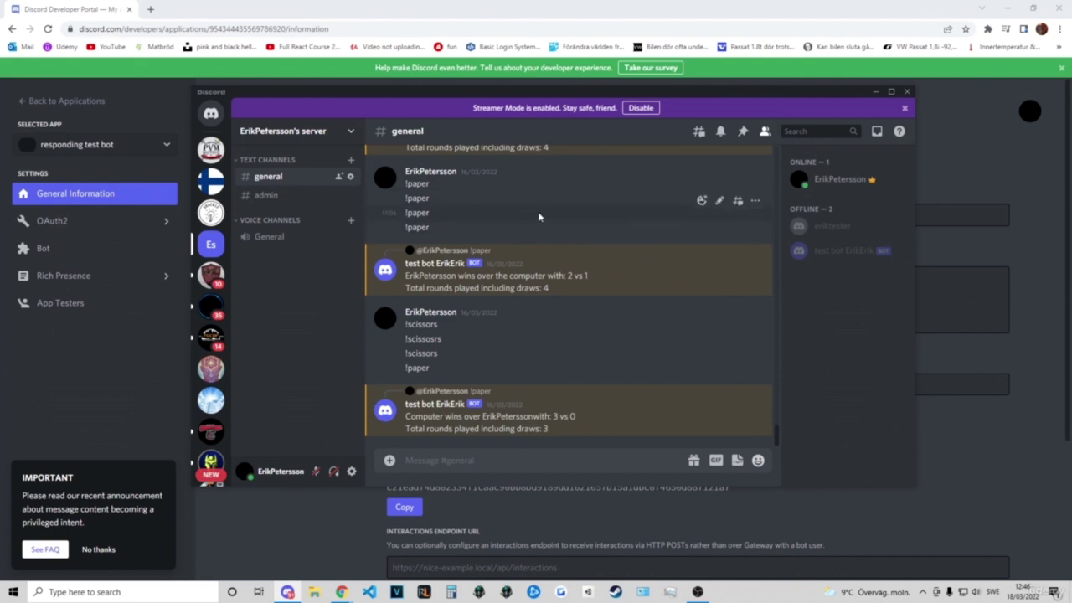
Minimize the open windows and create a new desktop folder named "responding bot".
{"action": "left_click", "coordinate": [876, 97]}
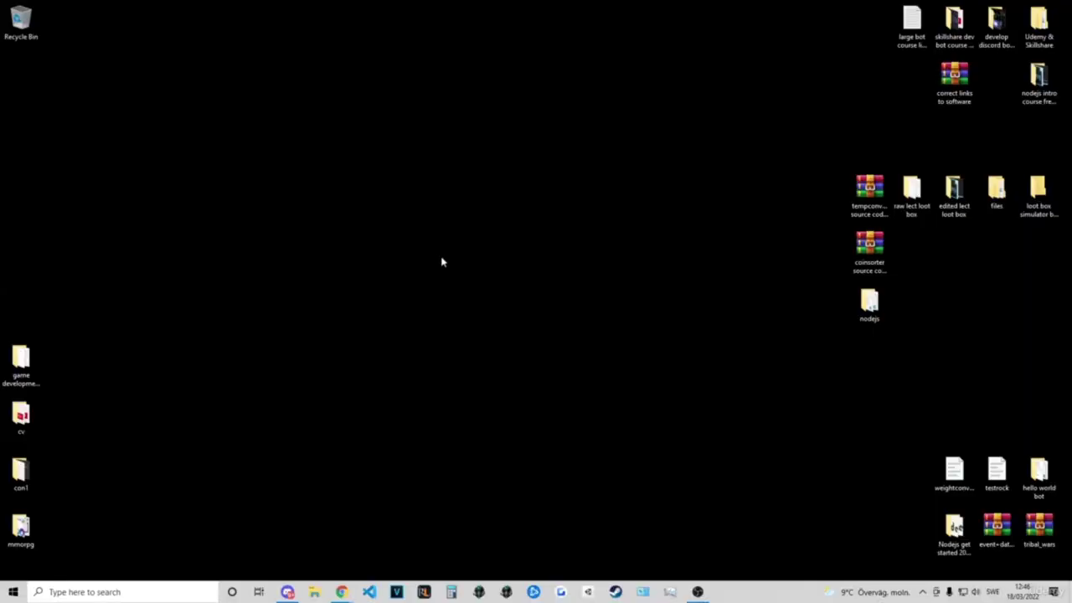
{"action": "right_click", "coordinate": [417, 303]}
{"action": "mouse_move", "coordinate": [537, 441]}
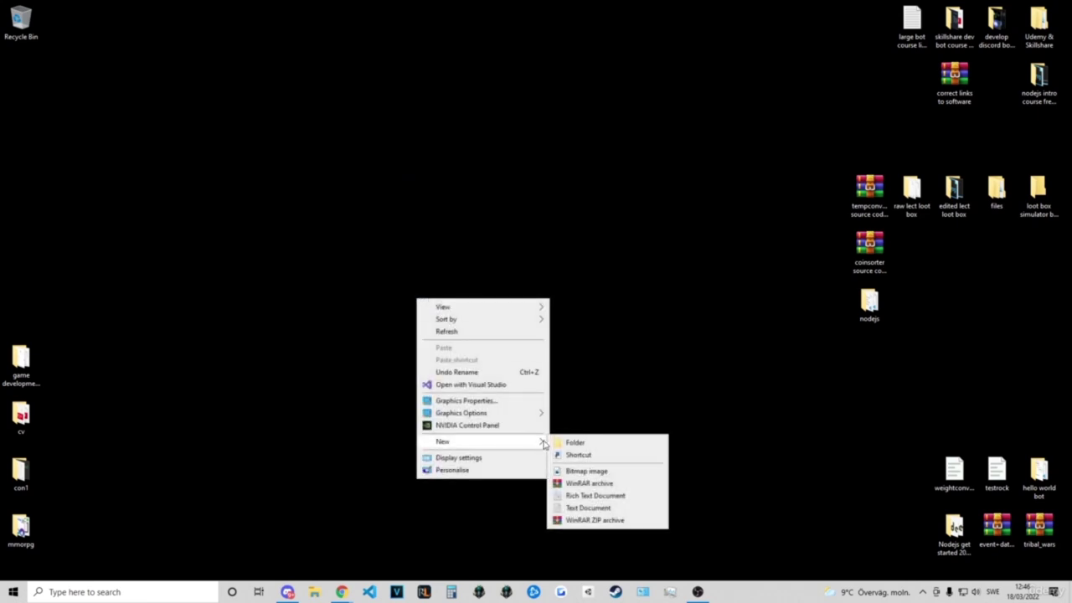
{"action": "left_click", "coordinate": [574, 444]}
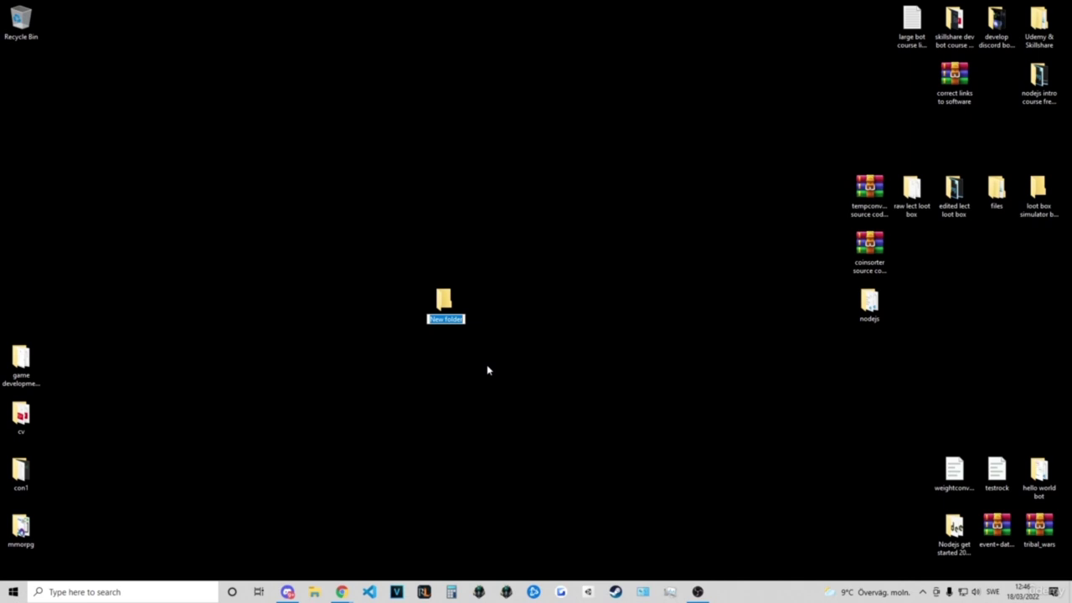
{"action": "type", "text": "responding bot"}
{"action": "key", "text": "Return"}
{"action": "left_click", "coordinate": [521, 315]}
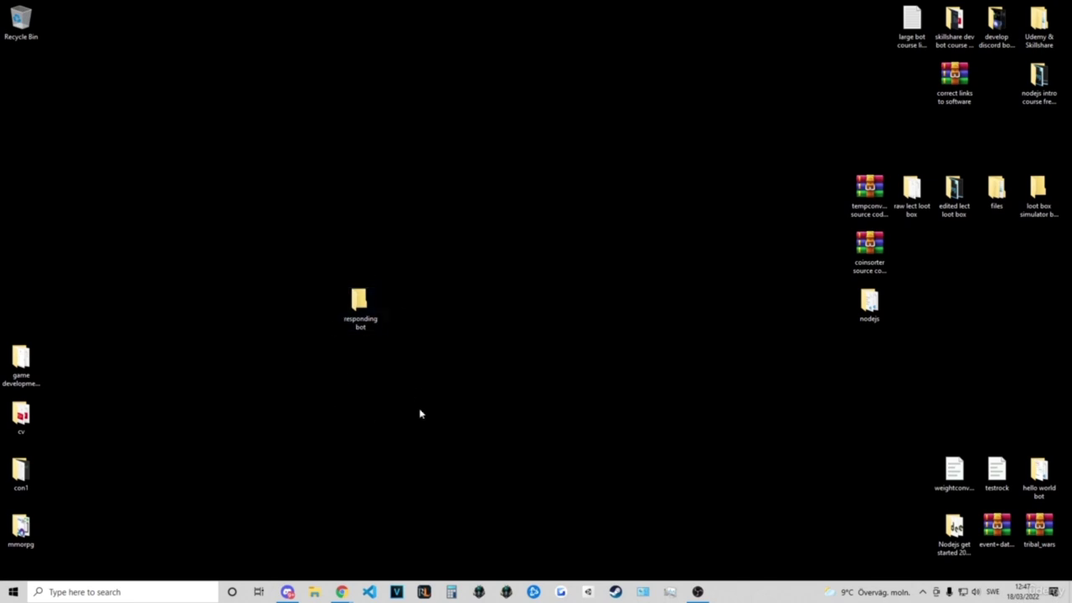
Switch to Visual Studio Code and open the "responding bot" folder from the Desktop.
{"action": "left_click", "coordinate": [371, 592]}
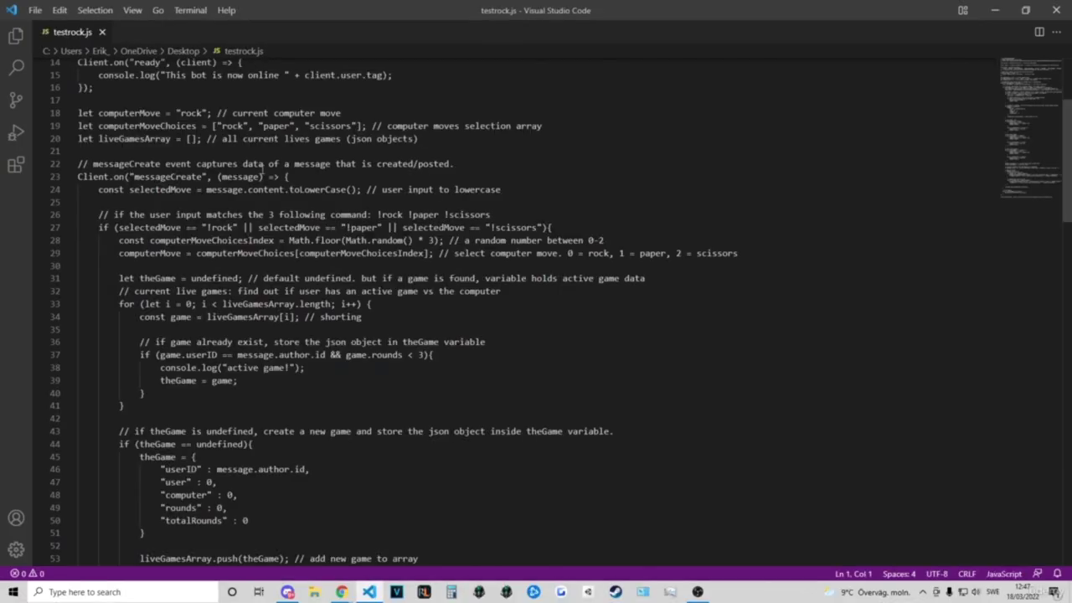
{"action": "left_click", "coordinate": [36, 11]}
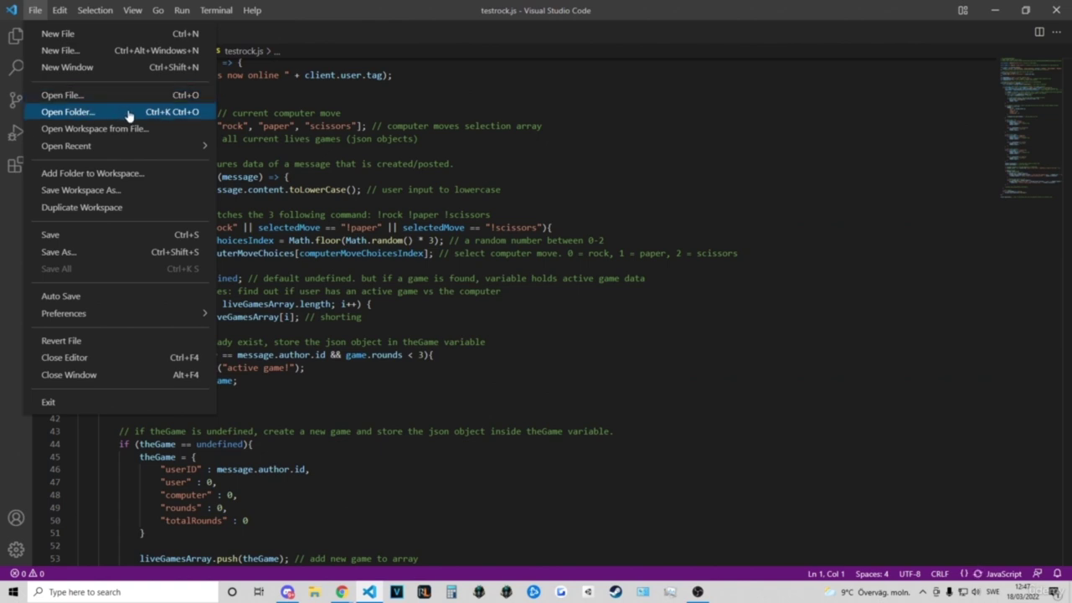
{"action": "left_click", "coordinate": [131, 114]}
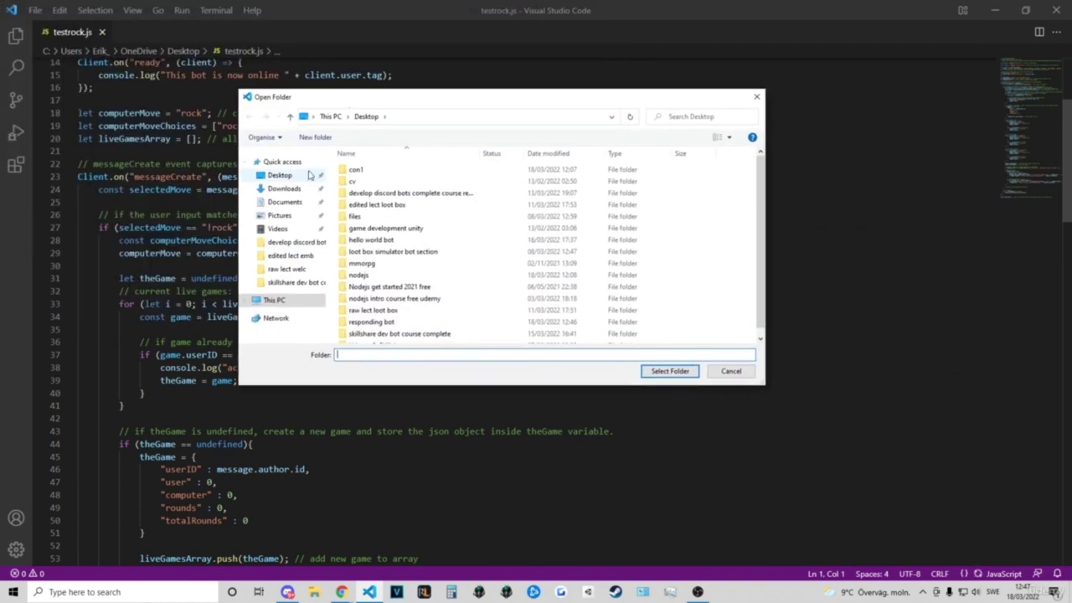
{"action": "left_click", "coordinate": [289, 179]}
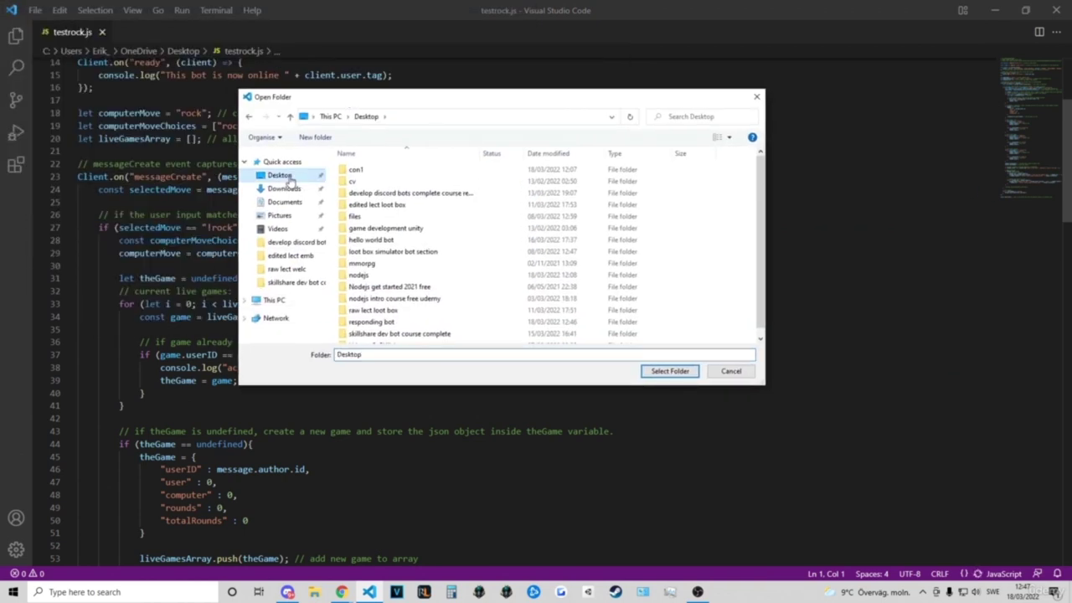
{"action": "scroll", "coordinate": [385, 293], "scroll_direction": "down", "scroll_amount": 1}
{"action": "left_click", "coordinate": [369, 313]}
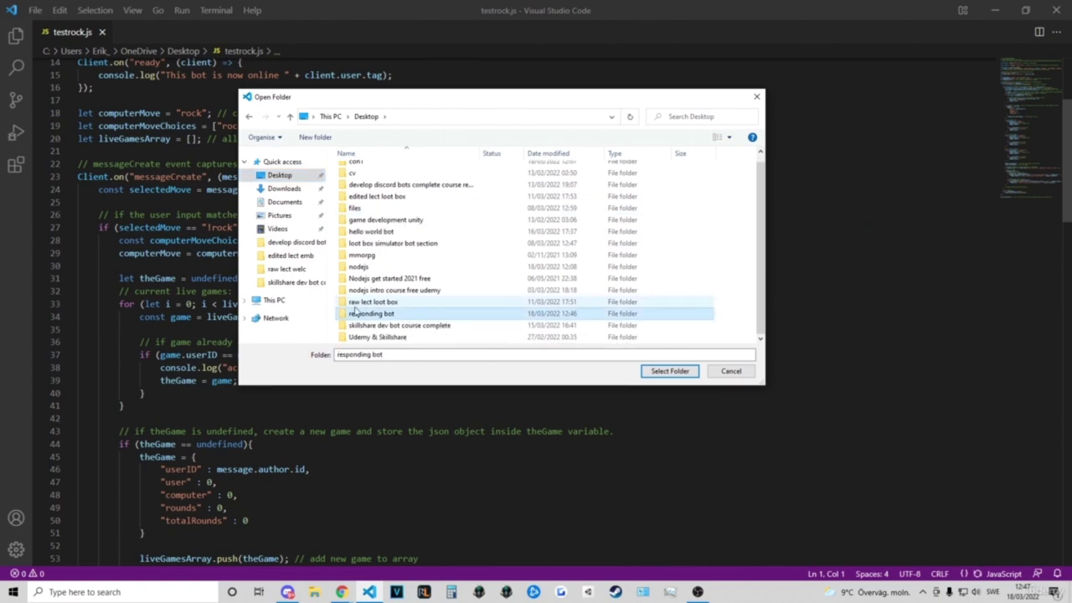
{"action": "left_click", "coordinate": [669, 370]}
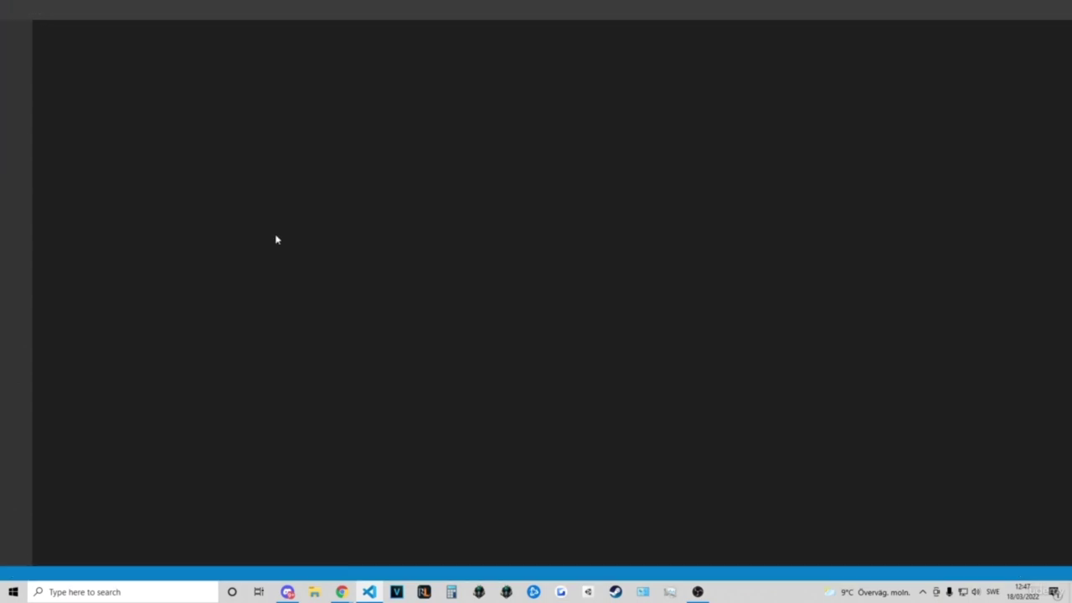
Create a new file named app.js in the responding bot folder.
{"action": "left_click", "coordinate": [161, 190]}
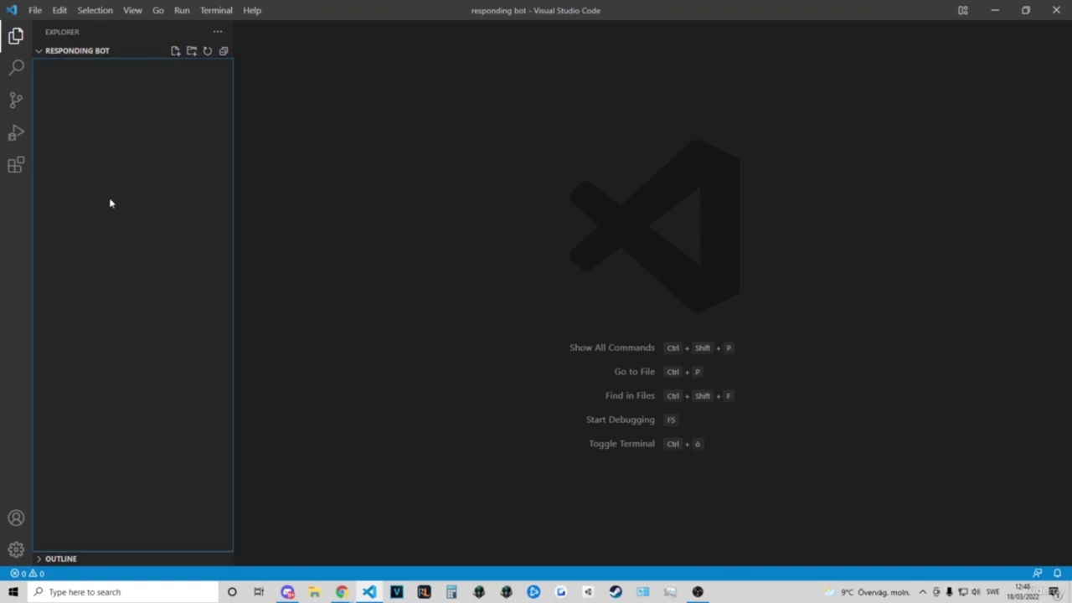
{"action": "right_click", "coordinate": [118, 253]}
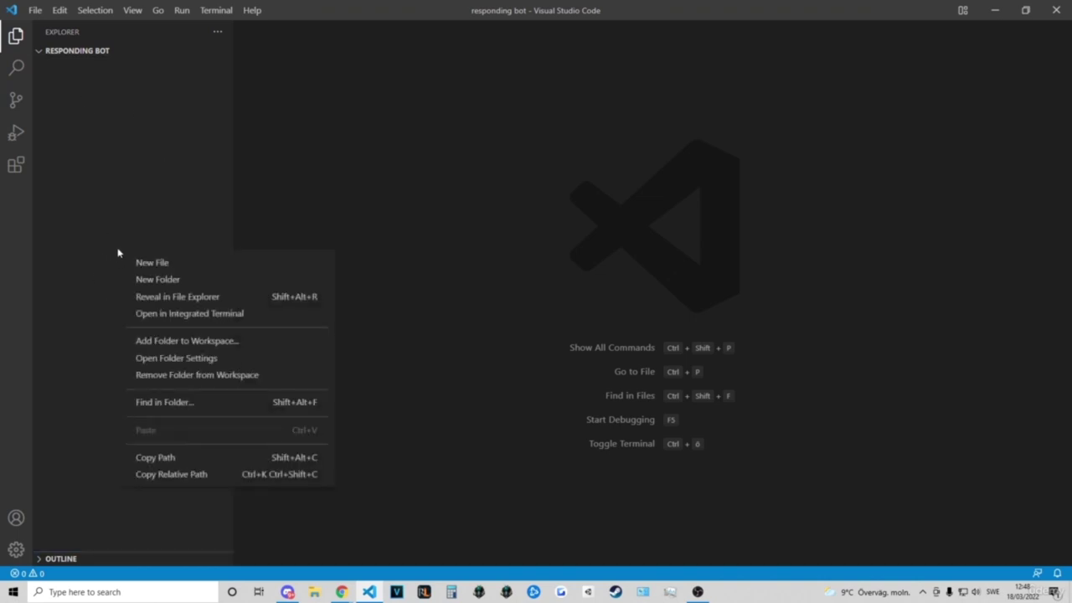
{"action": "left_click", "coordinate": [245, 267]}
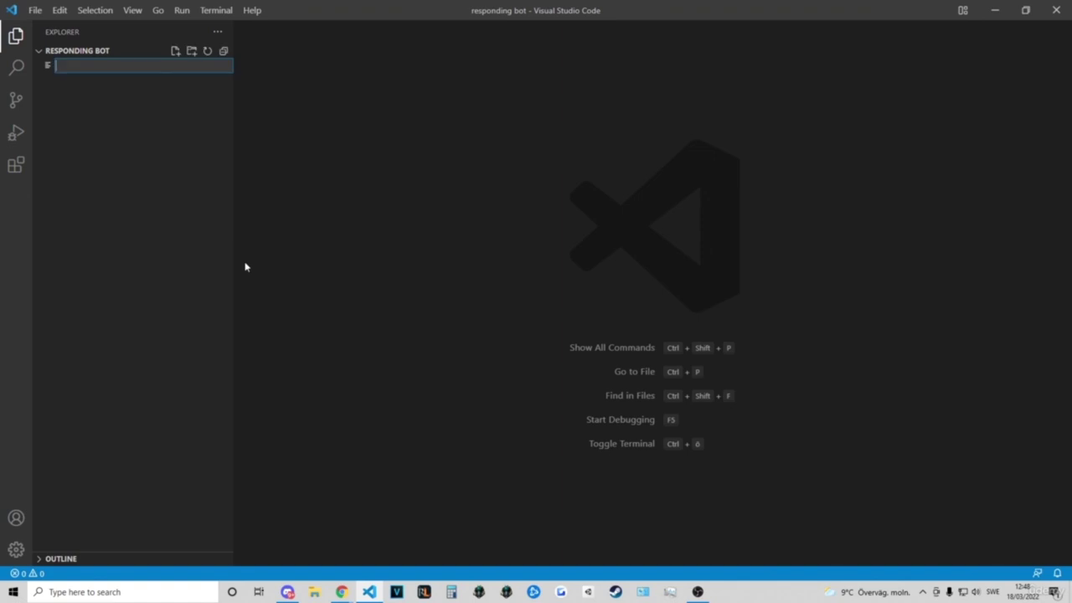
{"action": "type", "text": "app.js"}
{"action": "key", "text": "Return"}
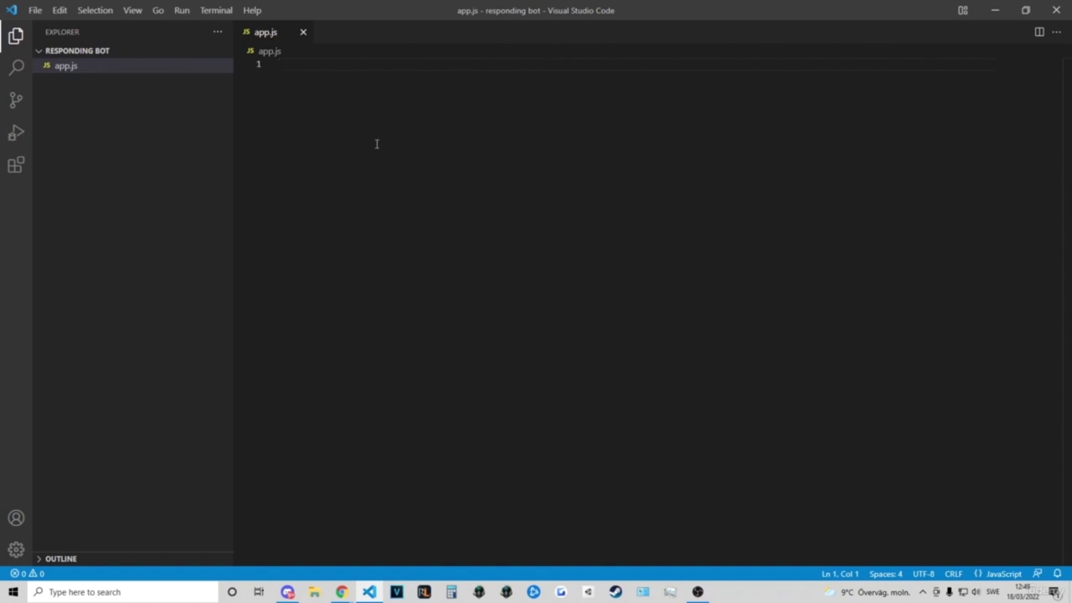
Add the comment lines "// token:" and "// invite link for bot:" to app.js and save the file.
{"action": "type", "text": "//"}
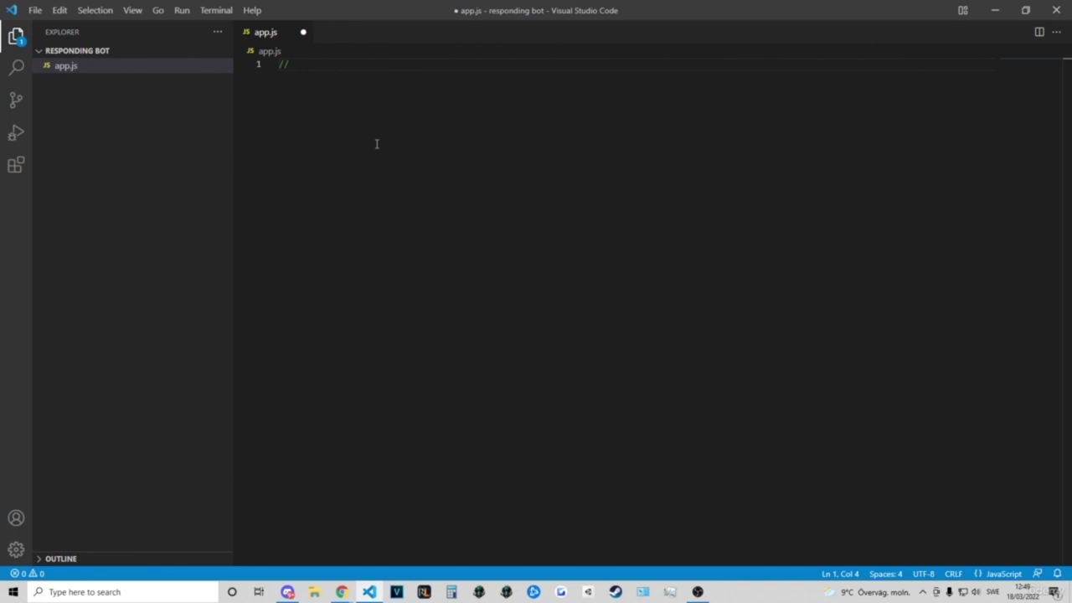
{"action": "type", "text": " token"}
{"action": "key", "text": "Return"}
{"action": "type", "text": "// invite l"}
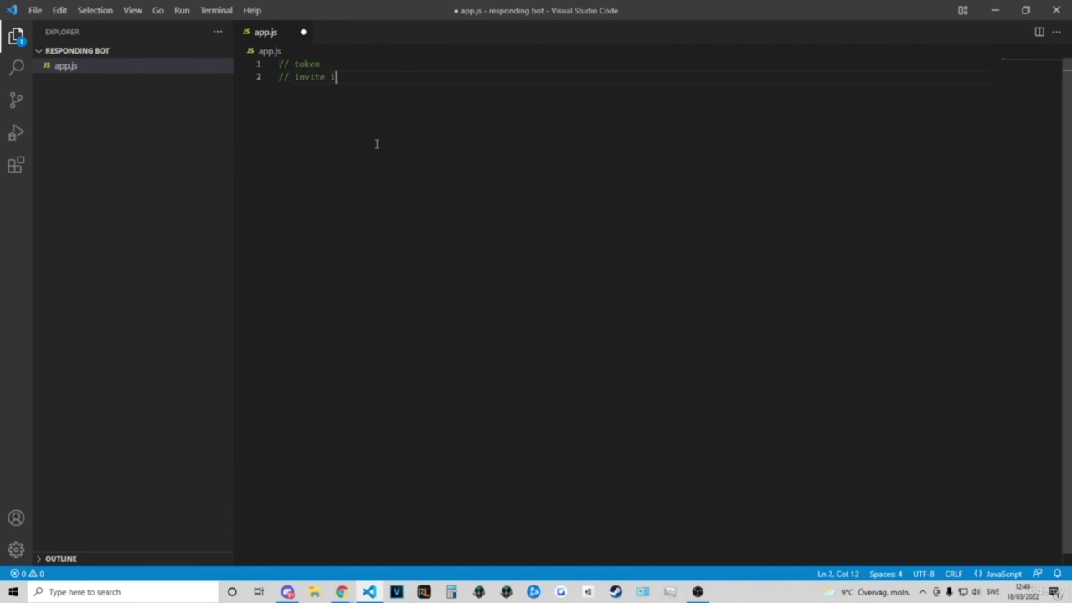
{"action": "type", "text": "ink for bot:"}
{"action": "key", "text": "Up"}
{"action": "key", "text": "BackSpace"}
{"action": "type", "text": ":"}
{"action": "key", "text": "ctrl+s"}
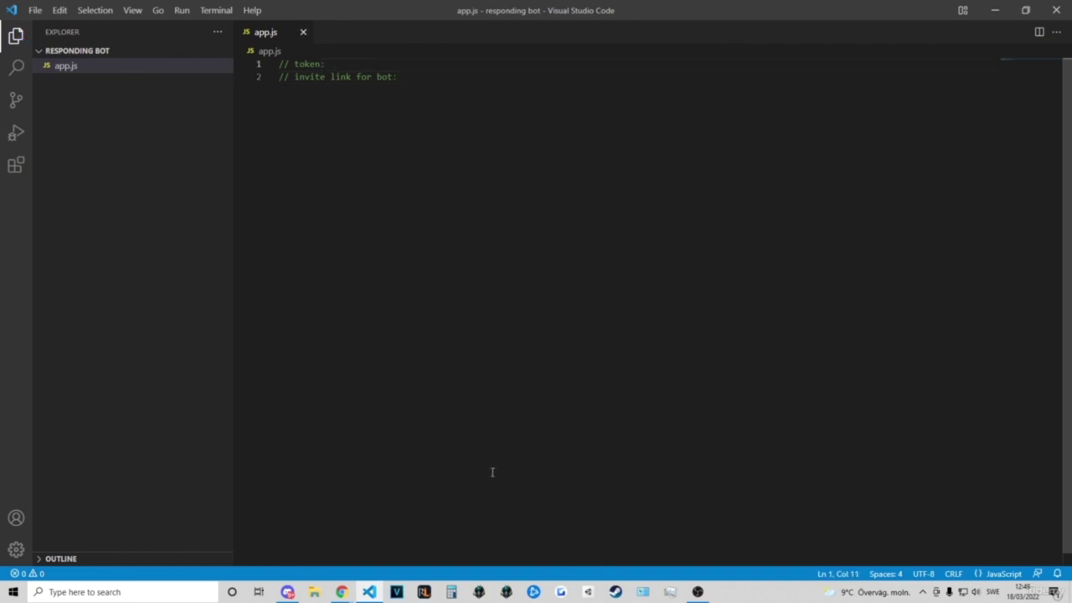
Switch to the Discord Developer Portal in Chrome and review the responding test bot's General Information, OAuth2 and Bot pages.
{"action": "left_click", "coordinate": [341, 591]}
{"action": "left_click", "coordinate": [403, 544]}
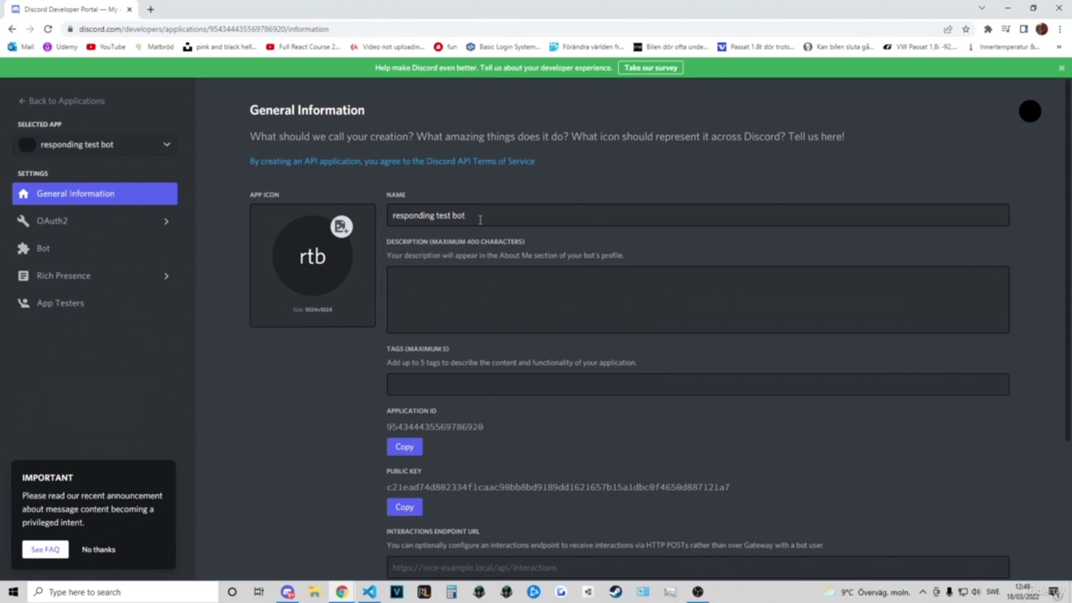
{"action": "scroll", "coordinate": [223, 303], "scroll_direction": "down", "scroll_amount": 2}
{"action": "scroll", "coordinate": [230, 306], "scroll_direction": "down", "scroll_amount": 1}
{"action": "scroll", "coordinate": [235, 306], "scroll_direction": "up", "scroll_amount": 4}
{"action": "left_click", "coordinate": [50, 221]}
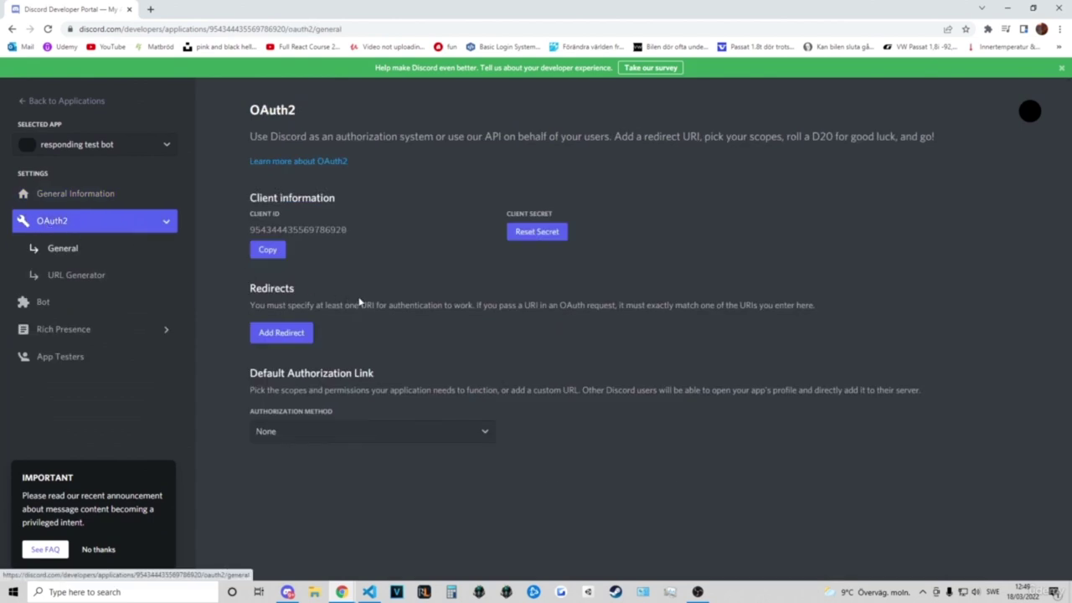
{"action": "left_click", "coordinate": [98, 301]}
{"action": "scroll", "coordinate": [379, 273], "scroll_direction": "down", "scroll_amount": 10}
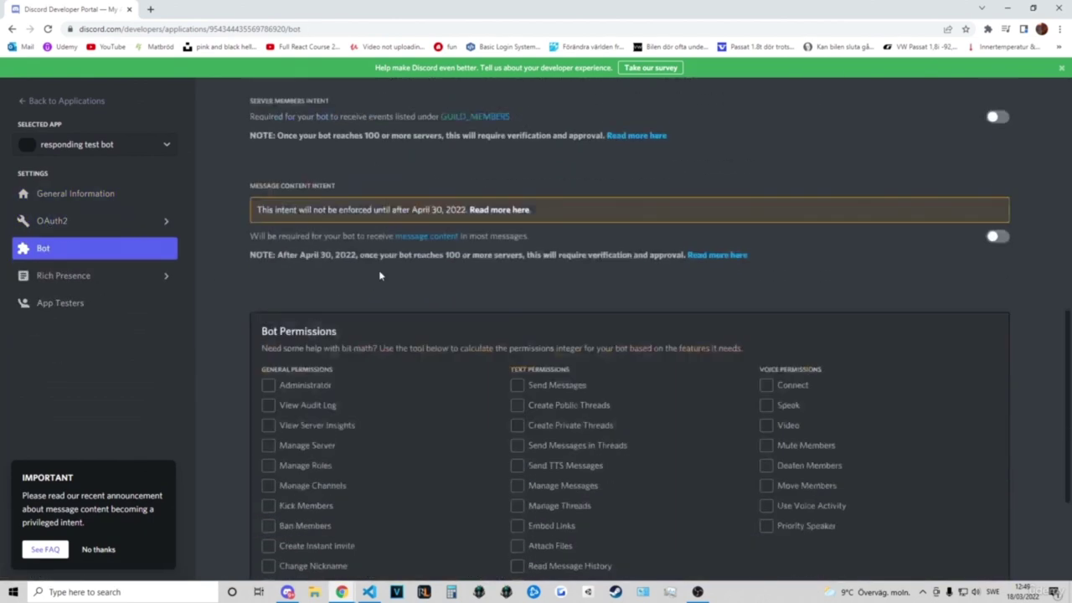
{"action": "scroll", "coordinate": [237, 222], "scroll_direction": "up", "scroll_amount": 10}
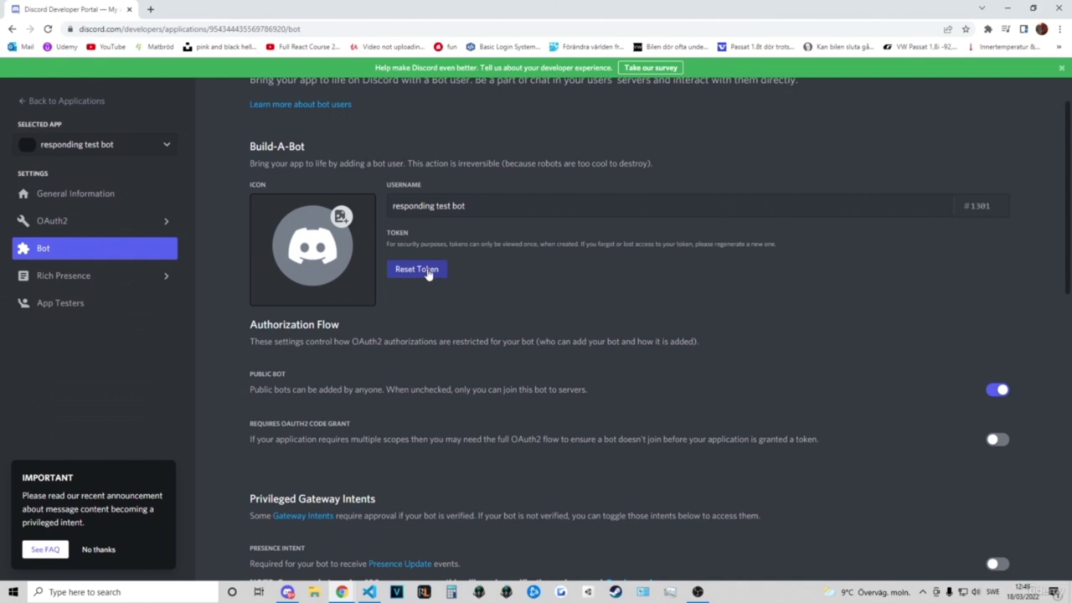
Reset the bot's token, copy the newly generated token and reload the Bot page.
{"action": "left_click", "coordinate": [427, 274]}
{"action": "left_click", "coordinate": [610, 350]}
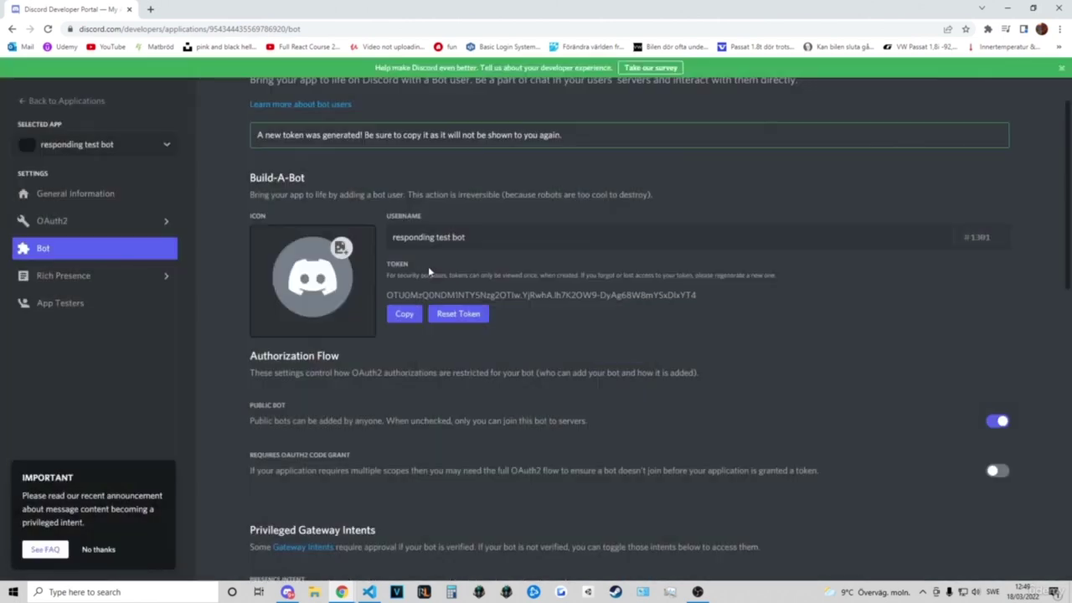
{"action": "left_click_drag", "start_coordinate": [389, 295], "coordinate": [712, 300]}
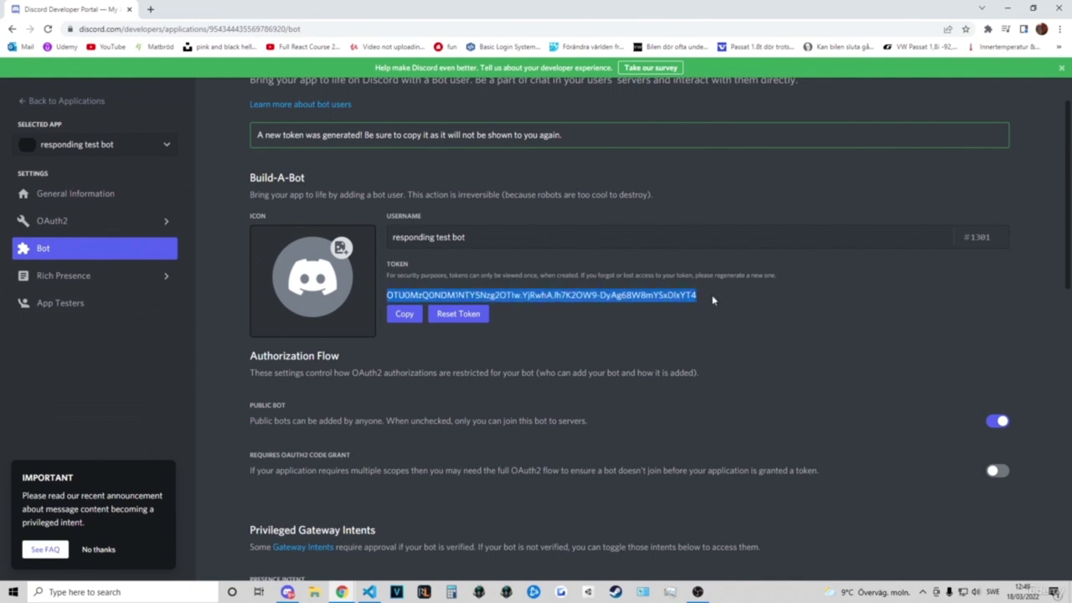
{"action": "left_click", "coordinate": [50, 31]}
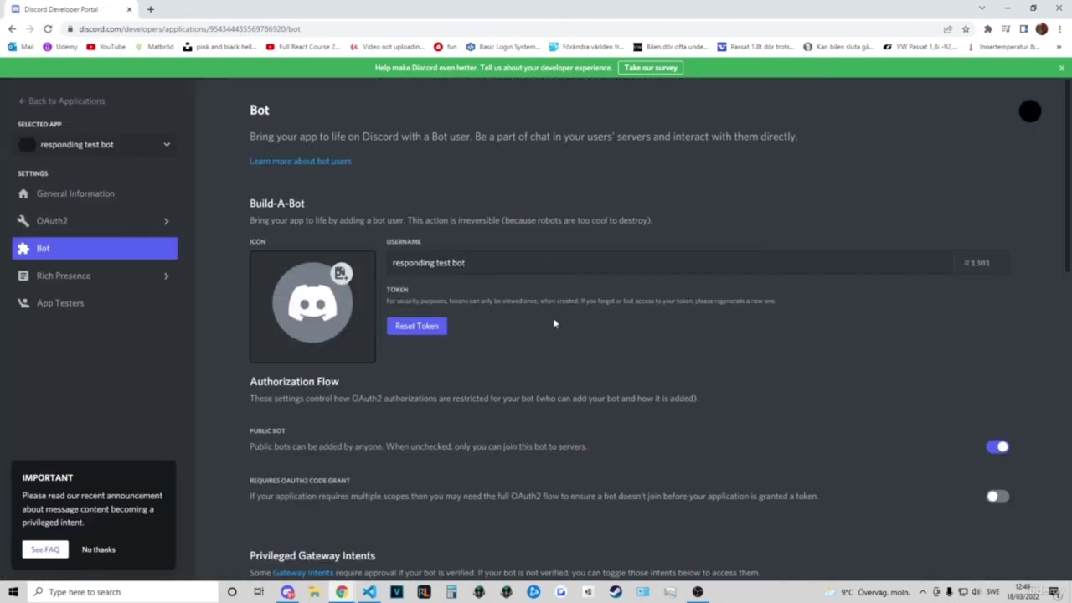
Switch to Visual Studio Code, paste the bot token after "// token:" in app.js and save the file.
{"action": "mouse_move", "coordinate": [288, 593]}
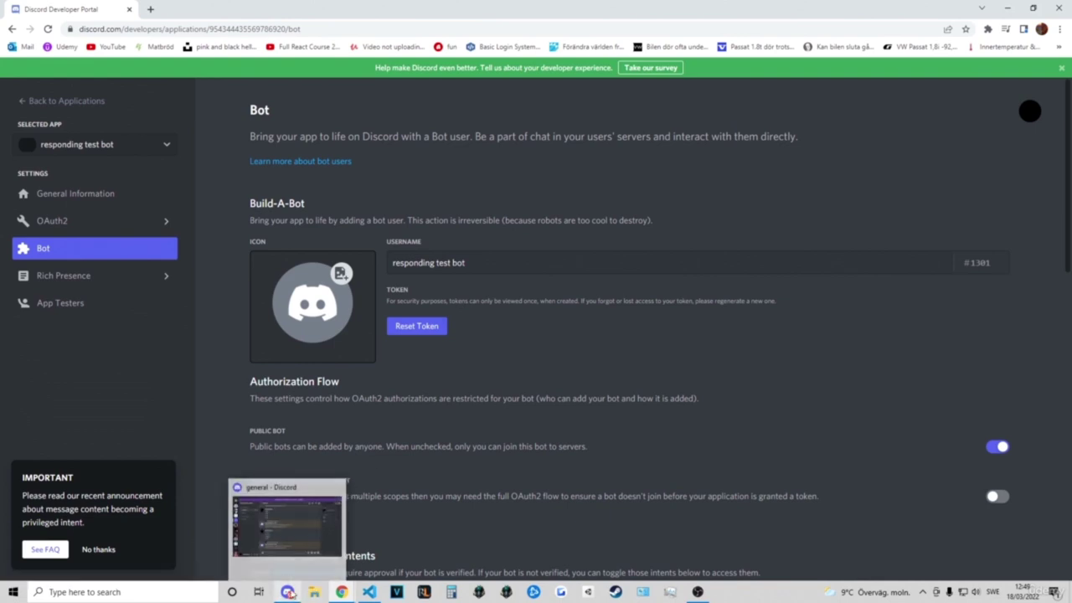
{"action": "left_click", "coordinate": [369, 592]}
{"action": "key", "text": "ctrl+v"}
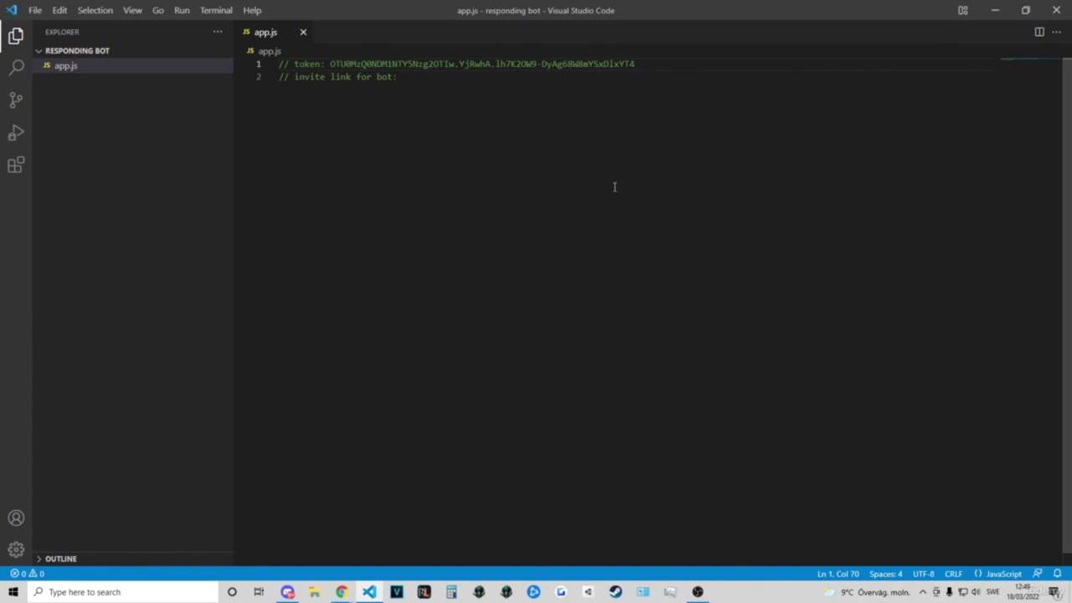
Switch back to the Developer Portal in Chrome and turn off the Public Bot setting under Authorization Flow.
{"action": "key", "text": "alt+Tab"}
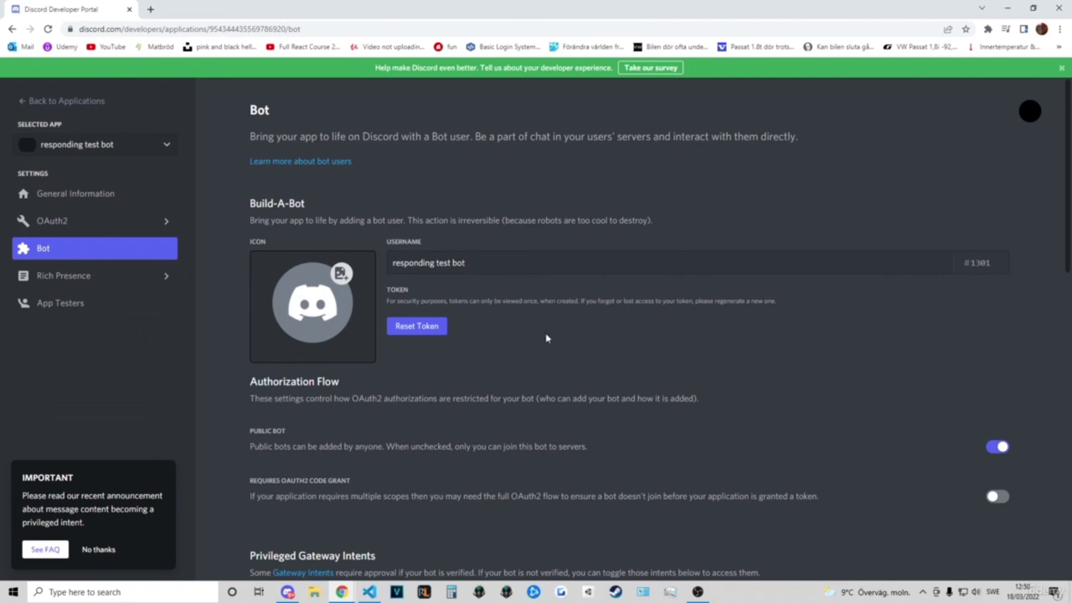
{"action": "scroll", "coordinate": [545, 338], "scroll_direction": "down", "scroll_amount": 2}
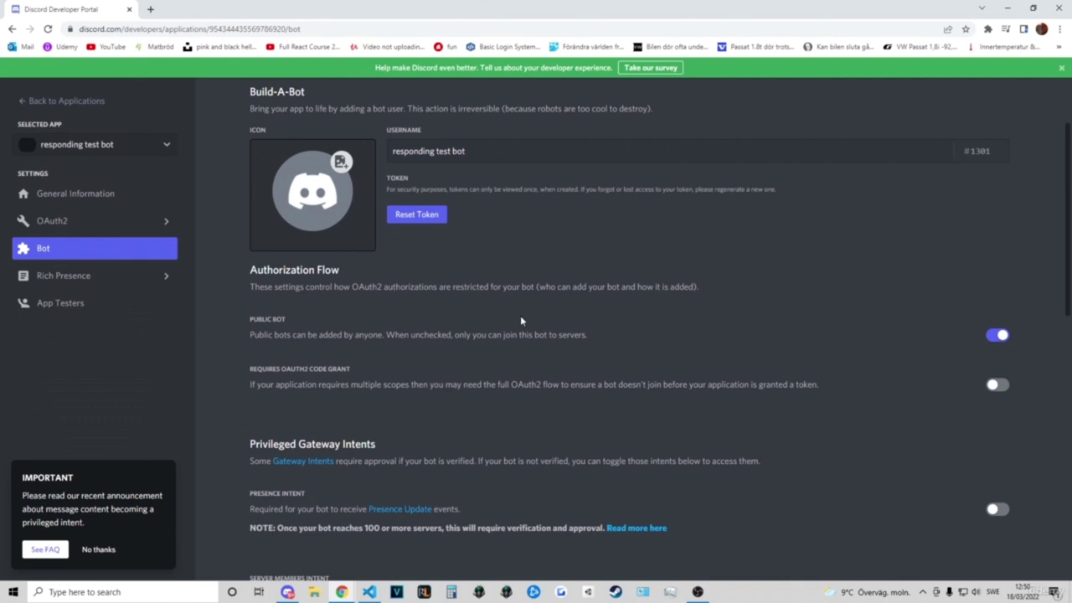
{"action": "left_click", "coordinate": [253, 320]}
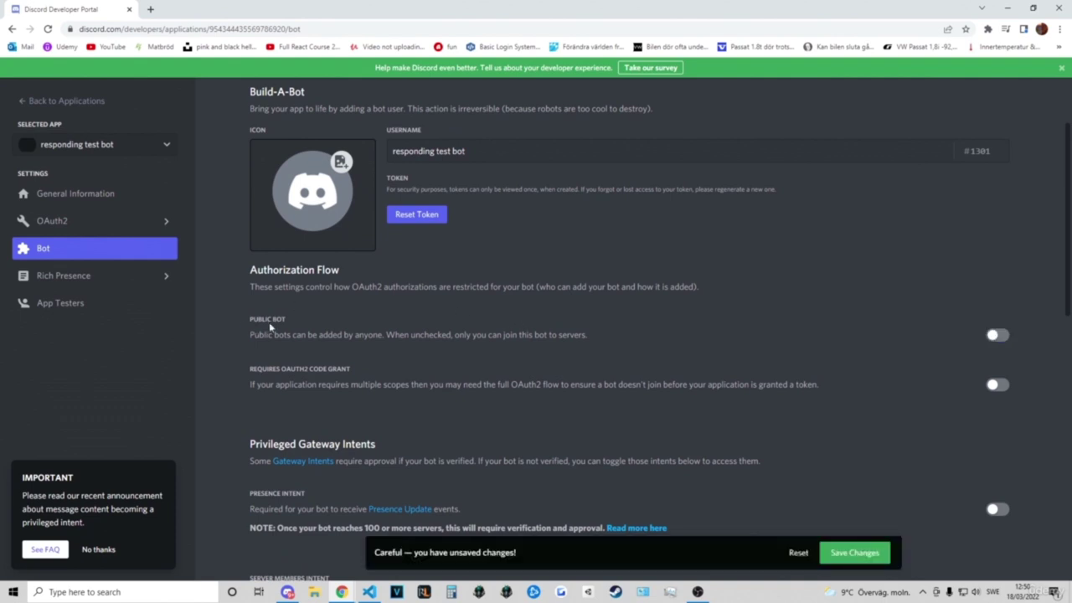
{"action": "left_click", "coordinate": [998, 335]}
{"action": "left_click", "coordinate": [999, 338]}
Read the Message Content Intent notice under Privileged Gateway Intents and turn that intent on.
{"action": "scroll", "coordinate": [719, 324], "scroll_direction": "down", "scroll_amount": 3}
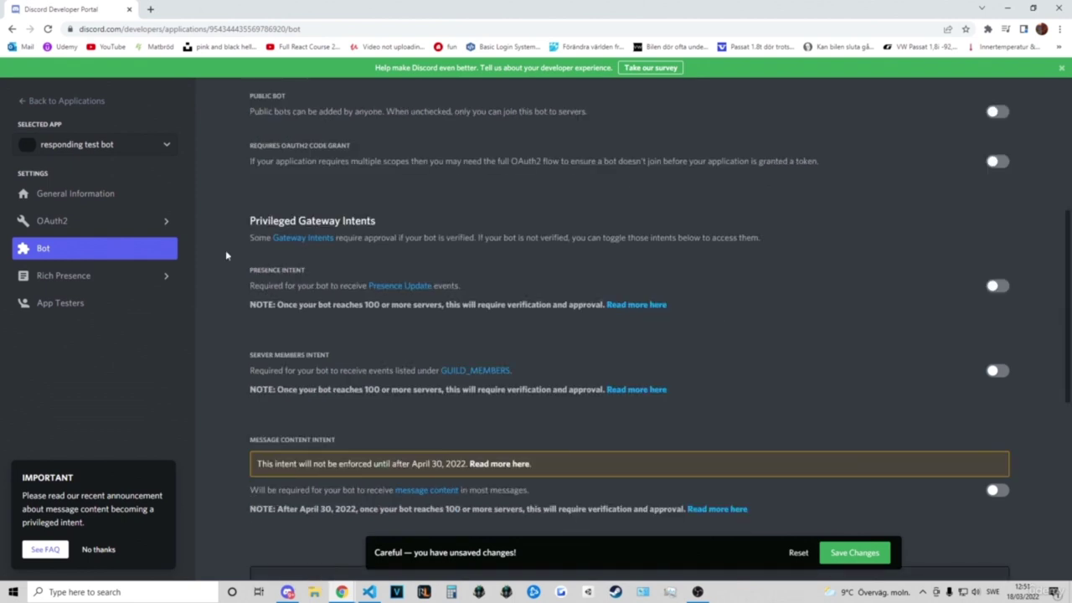
{"action": "scroll", "coordinate": [251, 294], "scroll_direction": "down", "scroll_amount": 2}
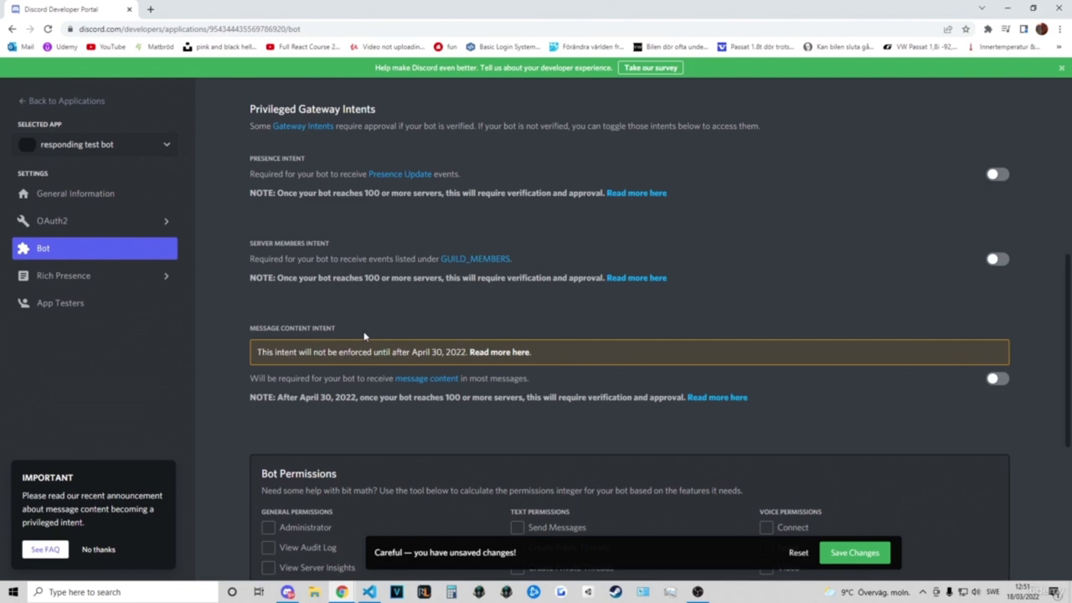
{"action": "scroll", "coordinate": [365, 335], "scroll_direction": "down", "scroll_amount": 1}
{"action": "left_click_drag", "start_coordinate": [258, 295], "coordinate": [468, 298]}
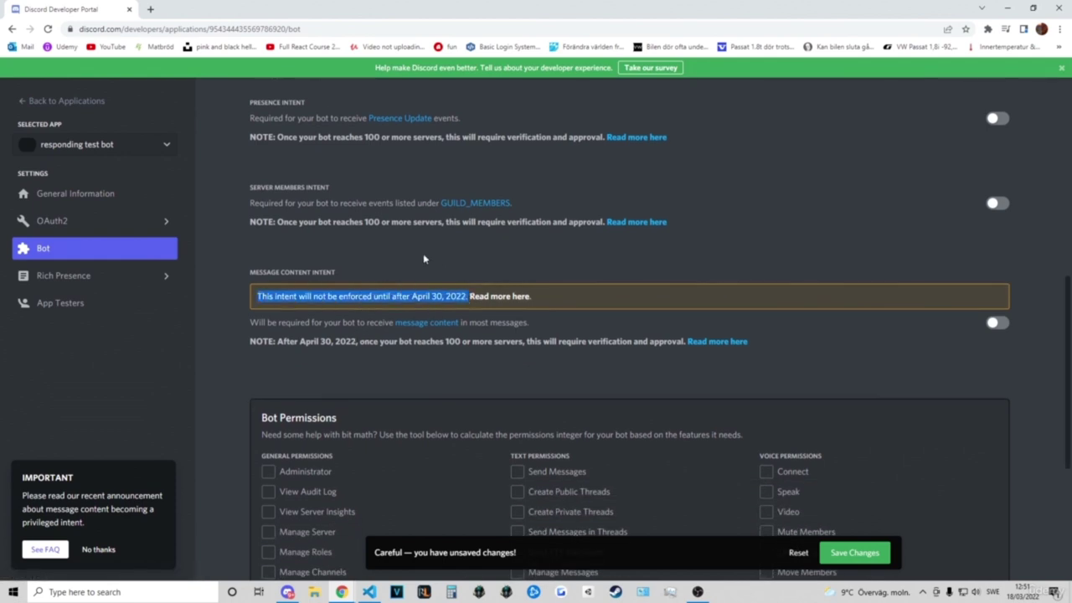
{"action": "left_click", "coordinate": [421, 259]}
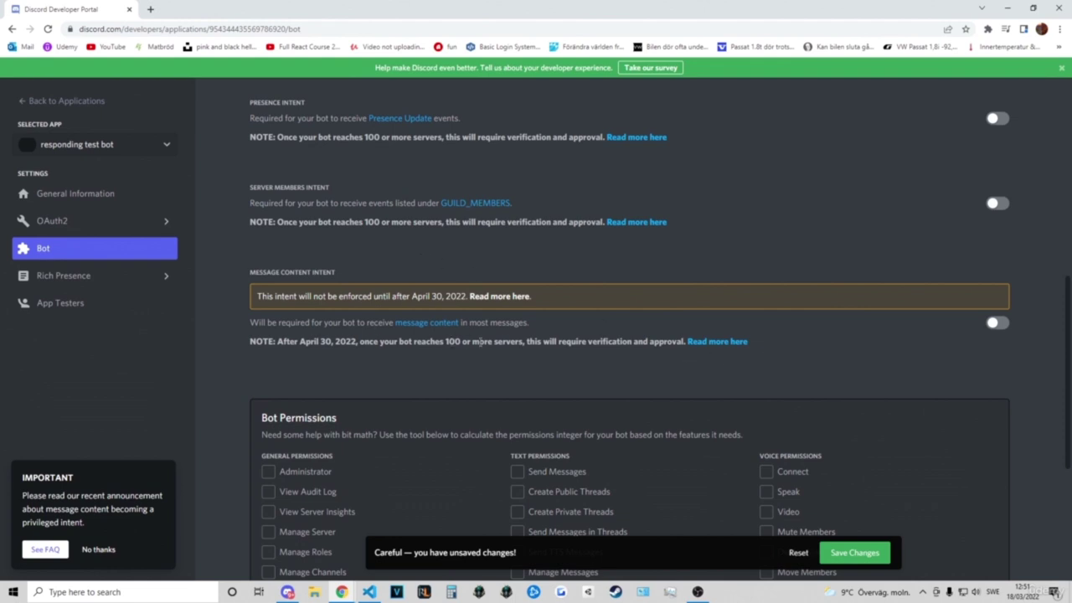
{"action": "left_click", "coordinate": [996, 324]}
{"action": "left_click_drag", "start_coordinate": [253, 273], "coordinate": [360, 274]}
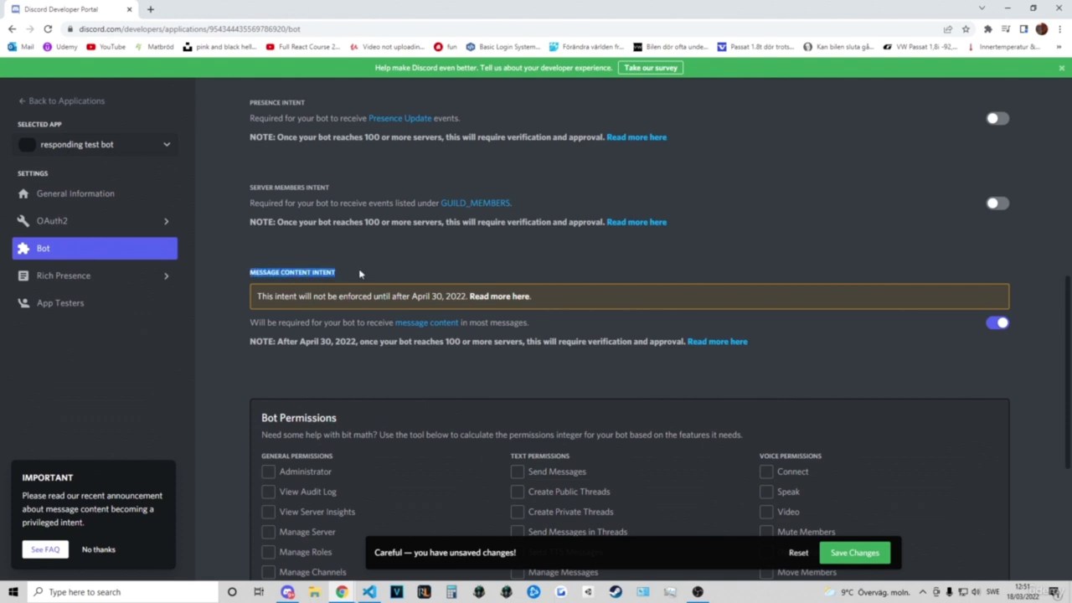
{"action": "left_click", "coordinate": [584, 277]}
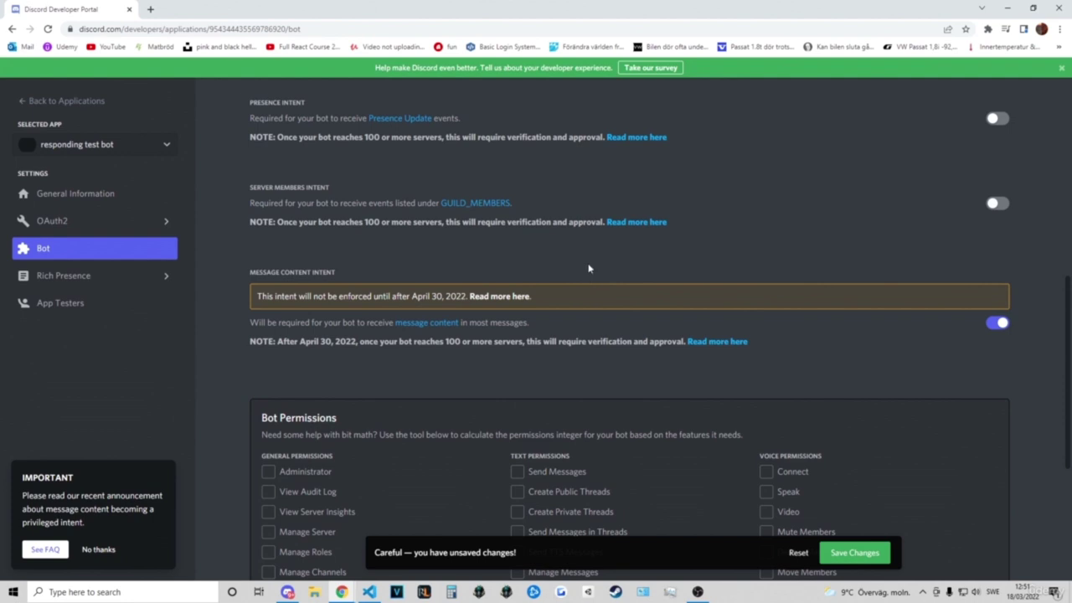
Look over the Bot Permissions list and save the pending changes to the bot's settings.
{"action": "scroll", "coordinate": [586, 272], "scroll_direction": "down", "scroll_amount": 2}
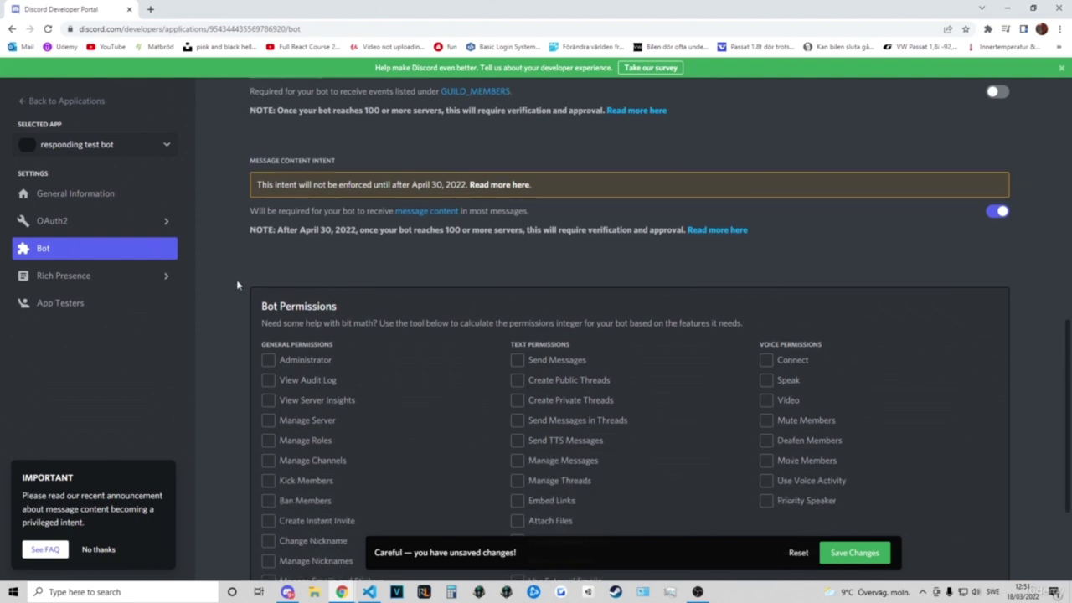
{"action": "scroll", "coordinate": [233, 279], "scroll_direction": "down", "scroll_amount": 3}
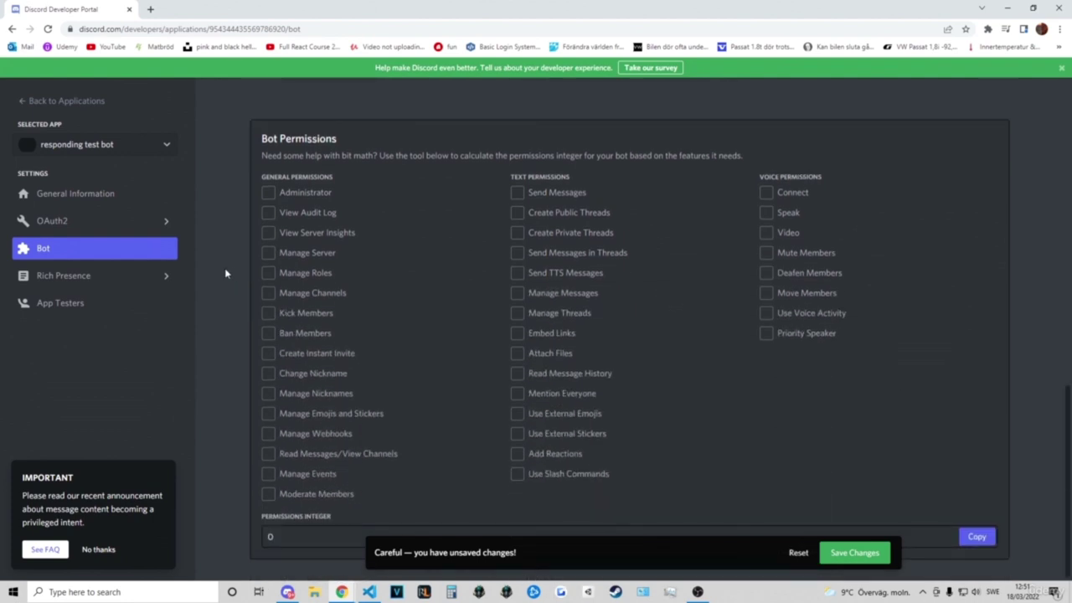
{"action": "left_click", "coordinate": [840, 559]}
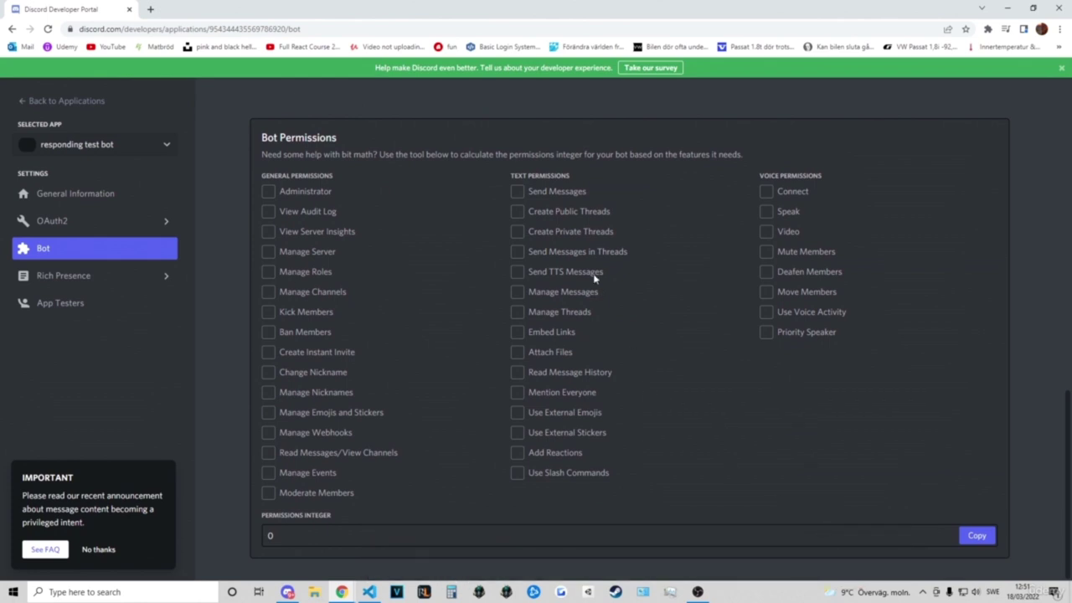
In the app's OAuth2 URL Generator, select the bot scope and the Send Messages text permission.
{"action": "key", "text": "alt+Left"}
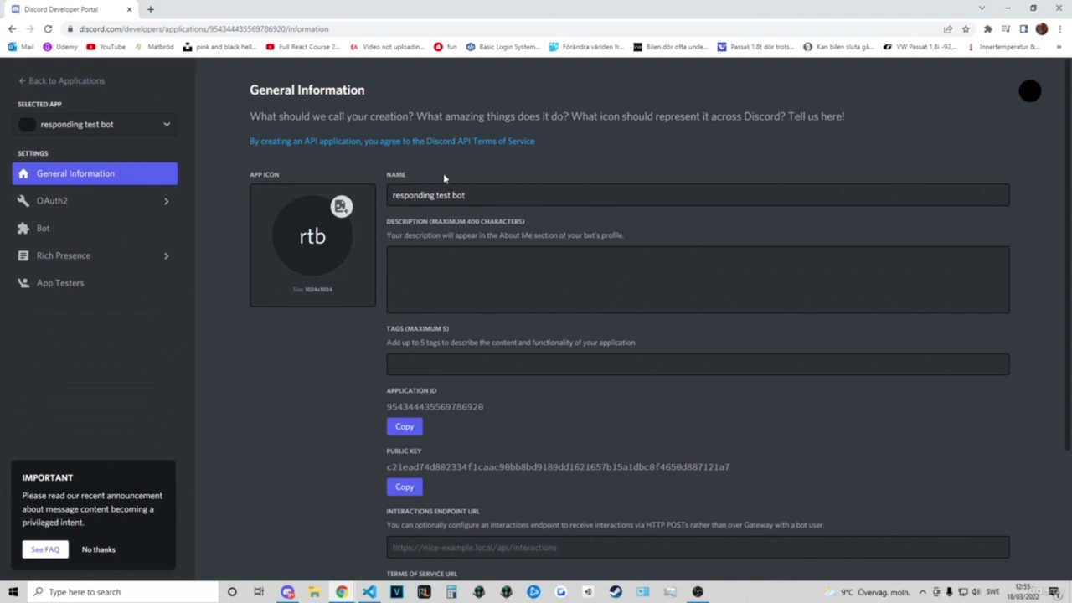
{"action": "left_click", "coordinate": [95, 205]}
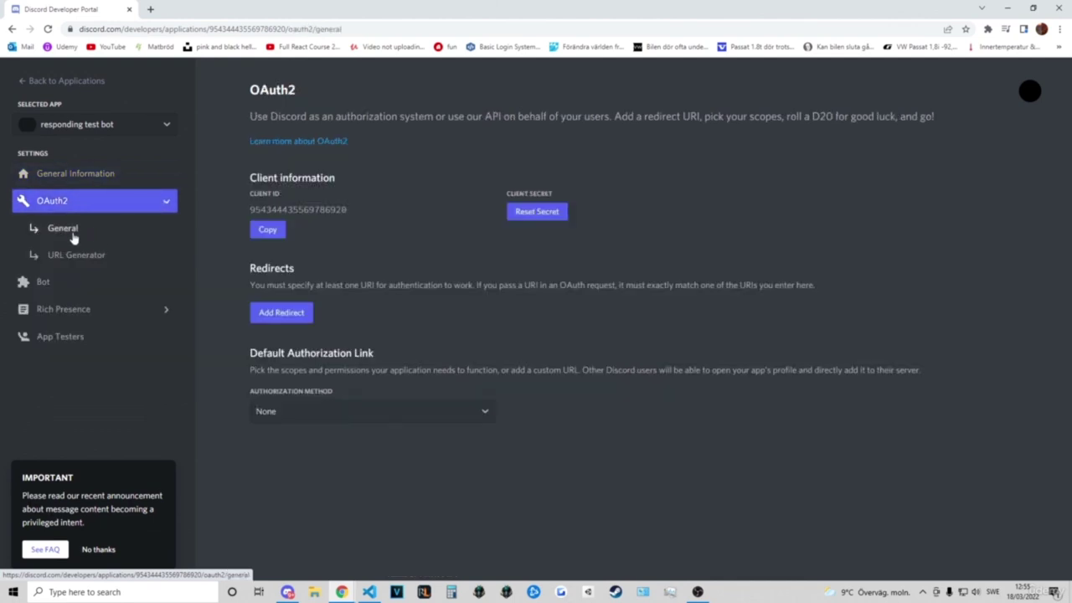
{"action": "left_click", "coordinate": [87, 260]}
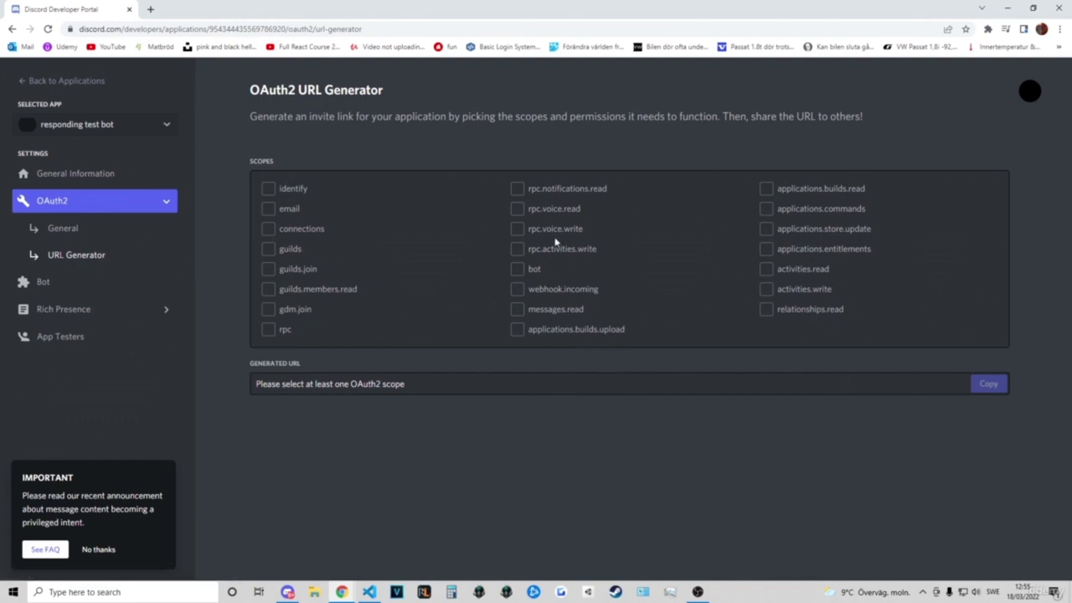
{"action": "left_click", "coordinate": [517, 270]}
{"action": "scroll", "coordinate": [521, 275], "scroll_direction": "down", "scroll_amount": 2}
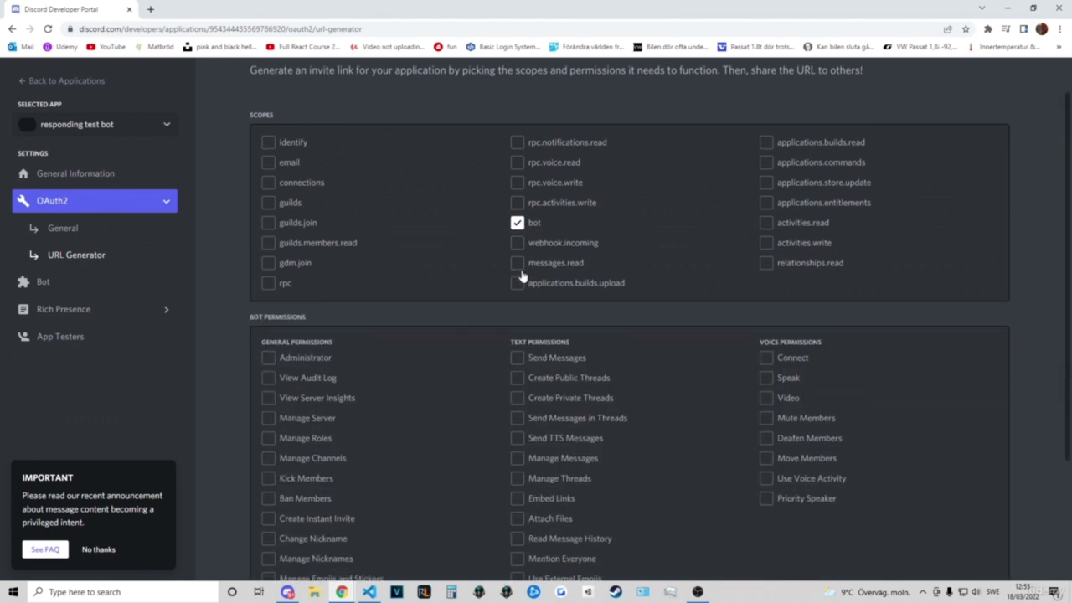
{"action": "scroll", "coordinate": [250, 251], "scroll_direction": "down", "scroll_amount": 2}
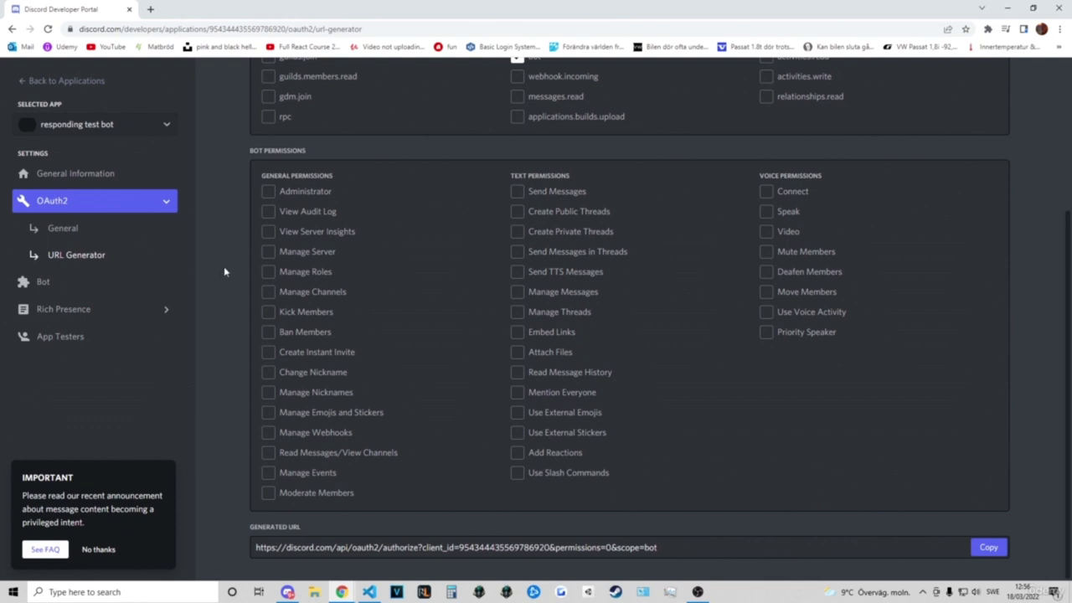
{"action": "left_click", "coordinate": [517, 194]}
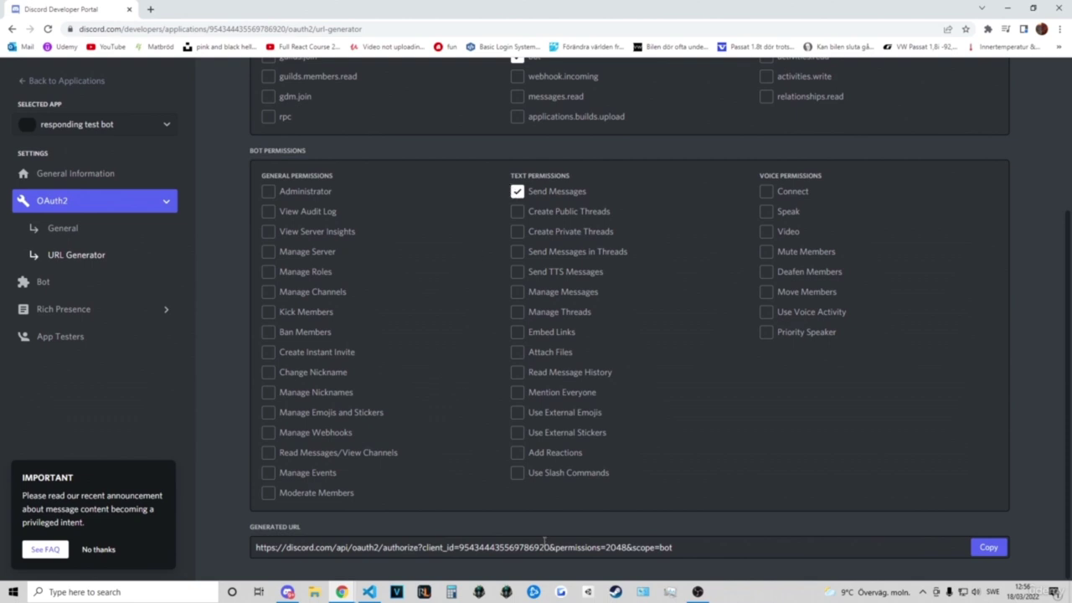
Copy the generated invite URL and open it in a new browser tab.
{"action": "left_click_drag", "start_coordinate": [680, 549], "coordinate": [243, 550]}
{"action": "key", "text": "ctrl+c"}
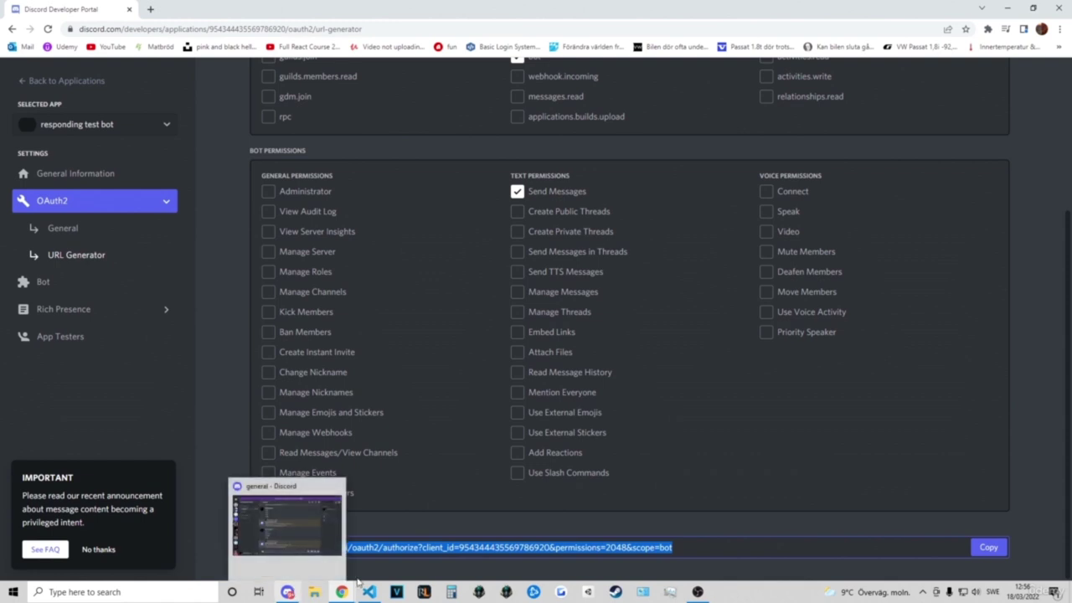
{"action": "left_click", "coordinate": [151, 9]}
{"action": "key", "text": "ctrl+v"}
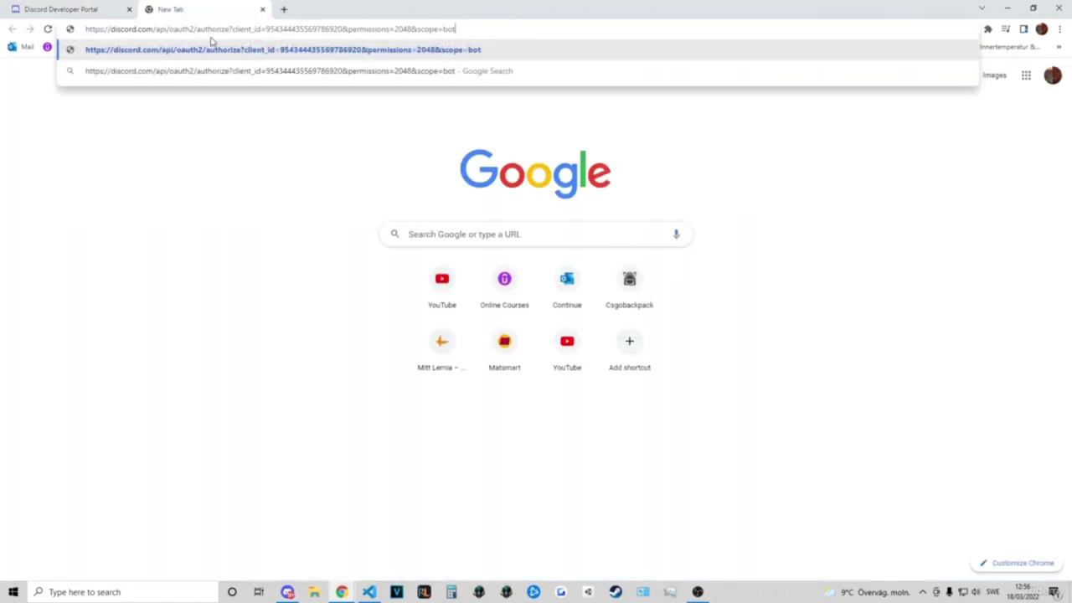
{"action": "key", "text": "Return"}
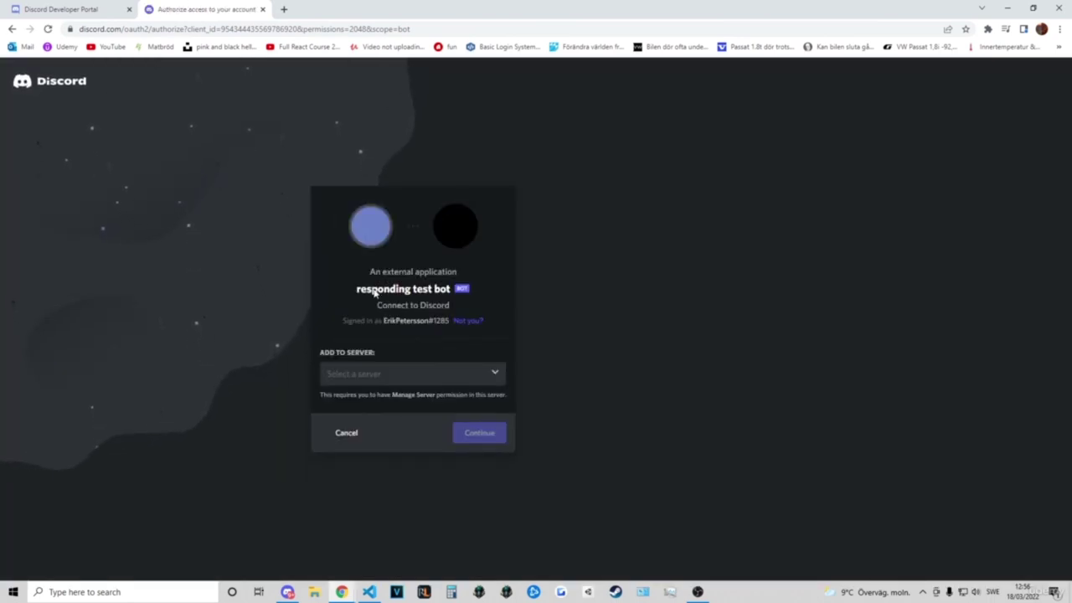
Add responding test bot to the account owner's server, authorize its Send Messages permission and complete the human verification.
{"action": "left_click", "coordinate": [406, 374]}
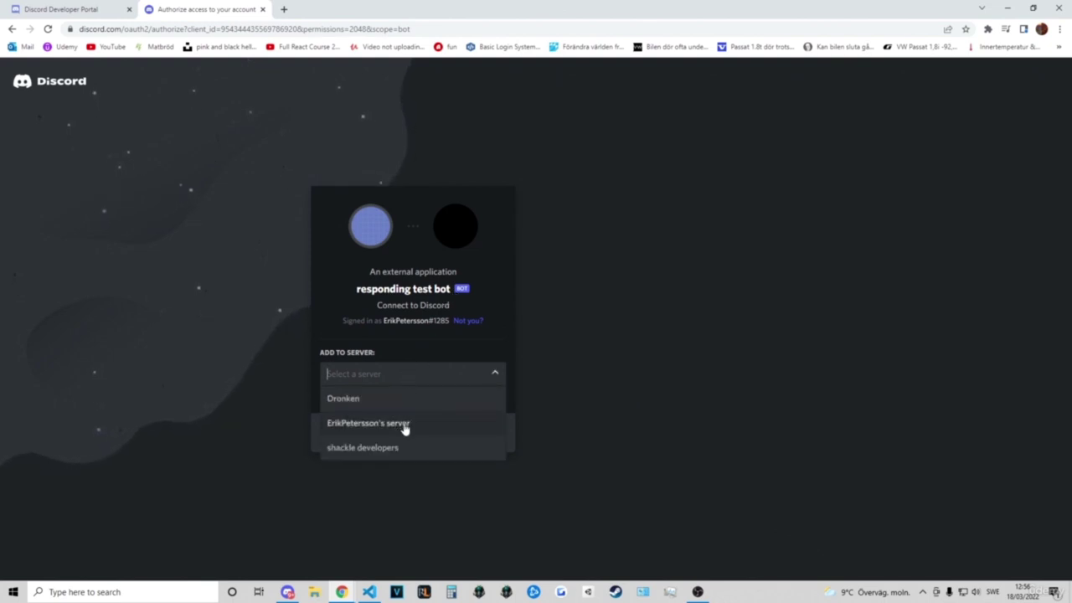
{"action": "left_click", "coordinate": [403, 425]}
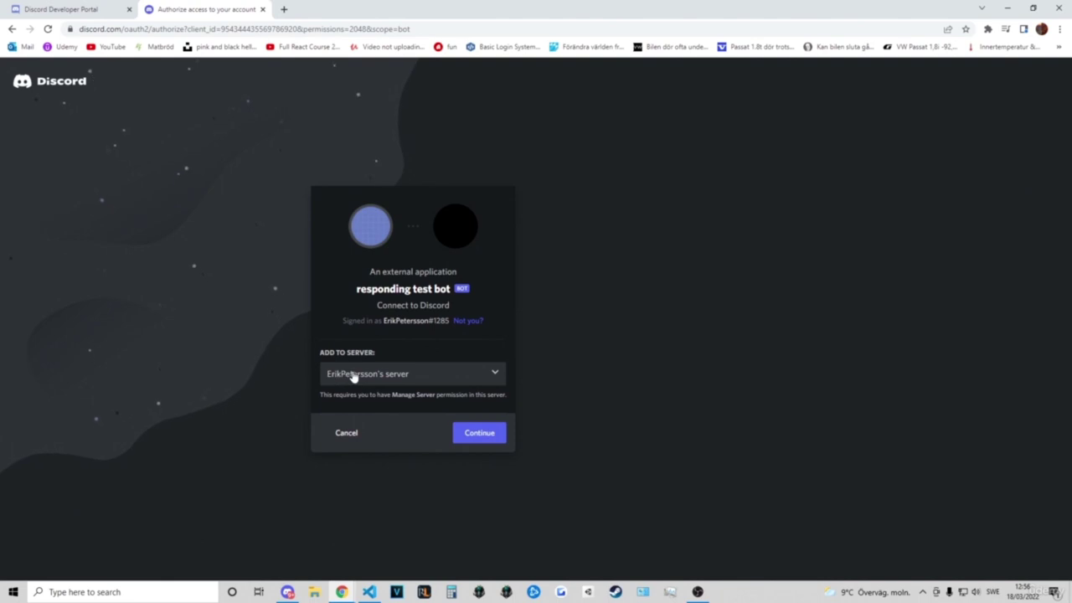
{"action": "left_click", "coordinate": [487, 433]}
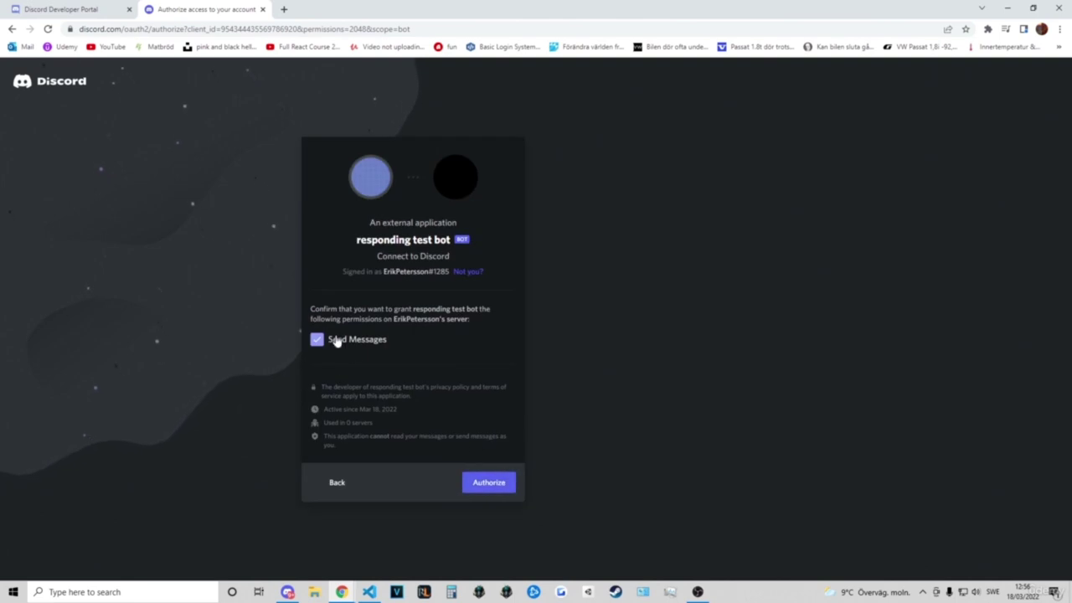
{"action": "left_click", "coordinate": [505, 481]}
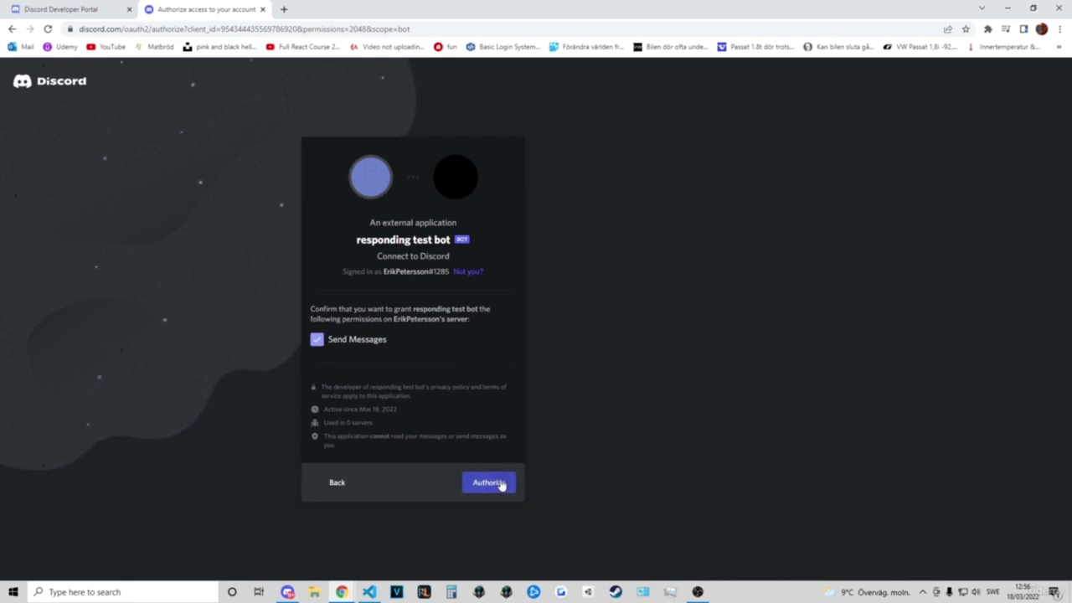
{"action": "left_click", "coordinate": [355, 406]}
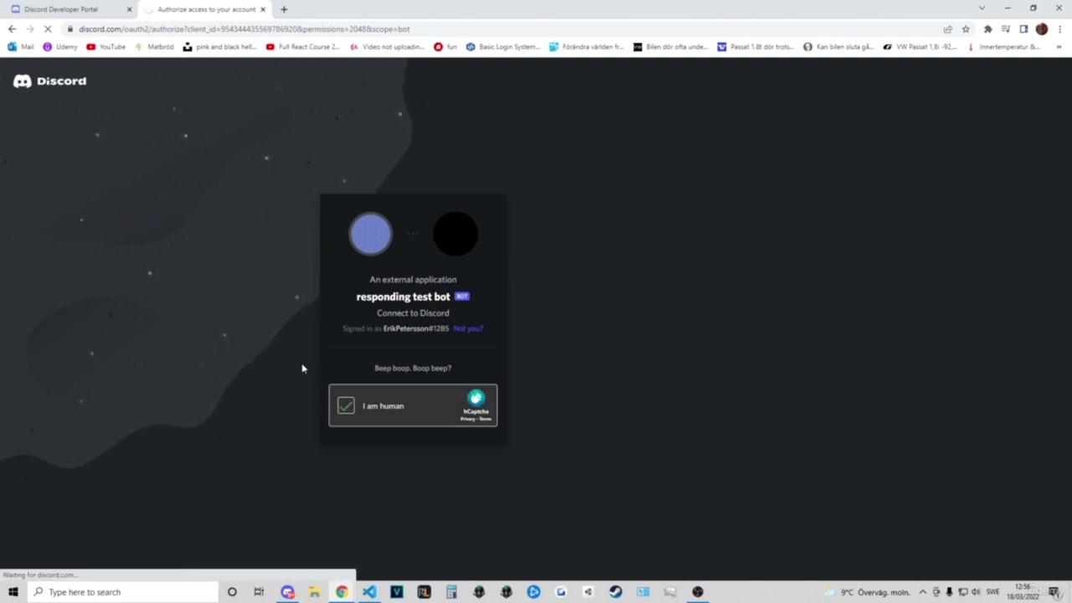
Switch to the Discord app, examine the profile of responding test bot in the server's member list and return to the browser.
{"action": "left_click", "coordinate": [287, 592]}
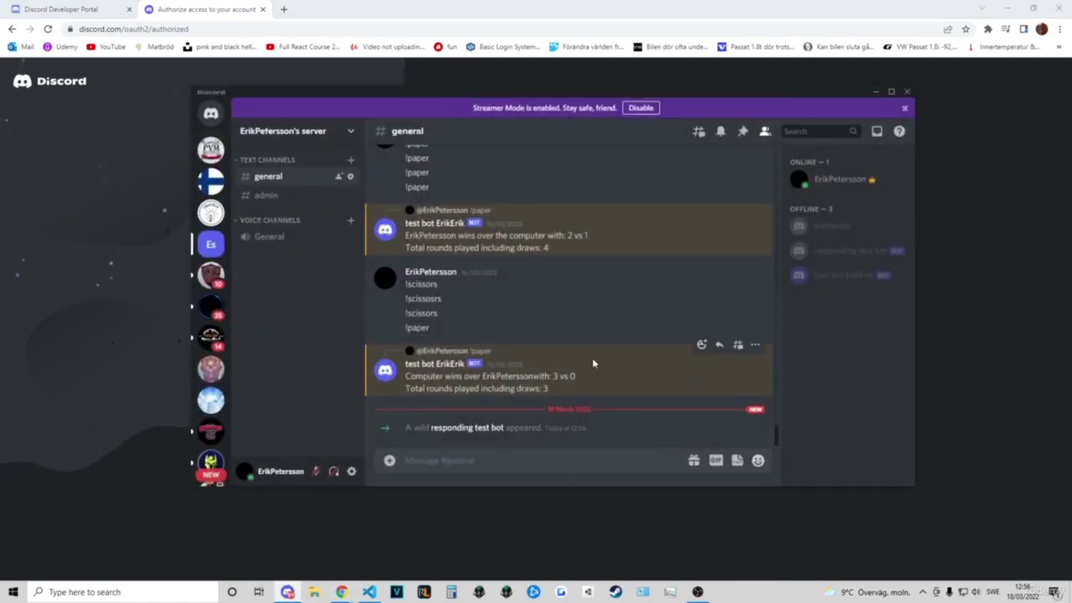
{"action": "left_click", "coordinate": [837, 253]}
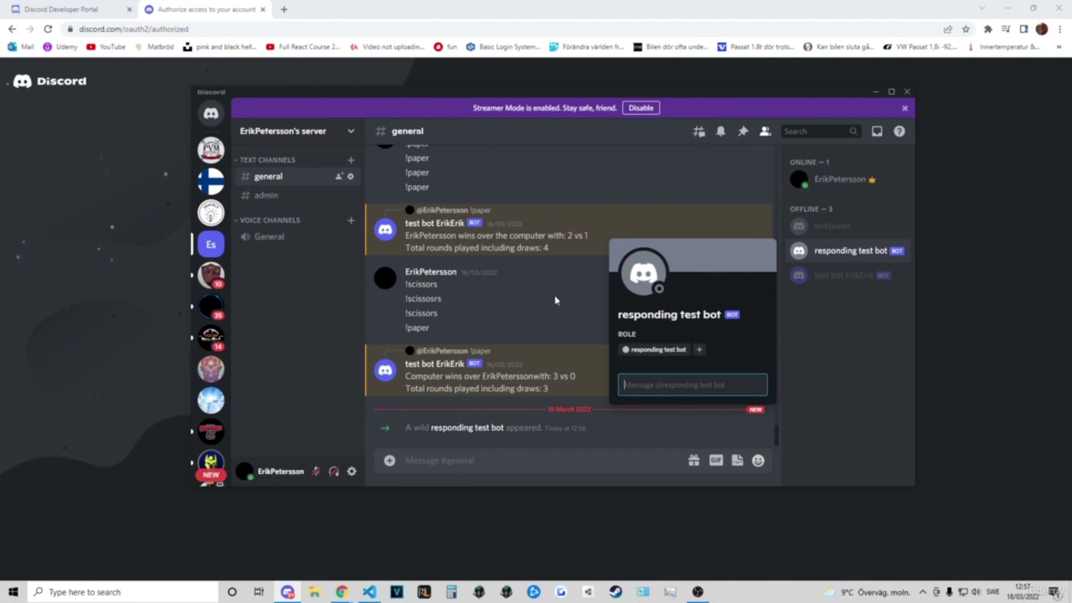
{"action": "left_click", "coordinate": [730, 314]}
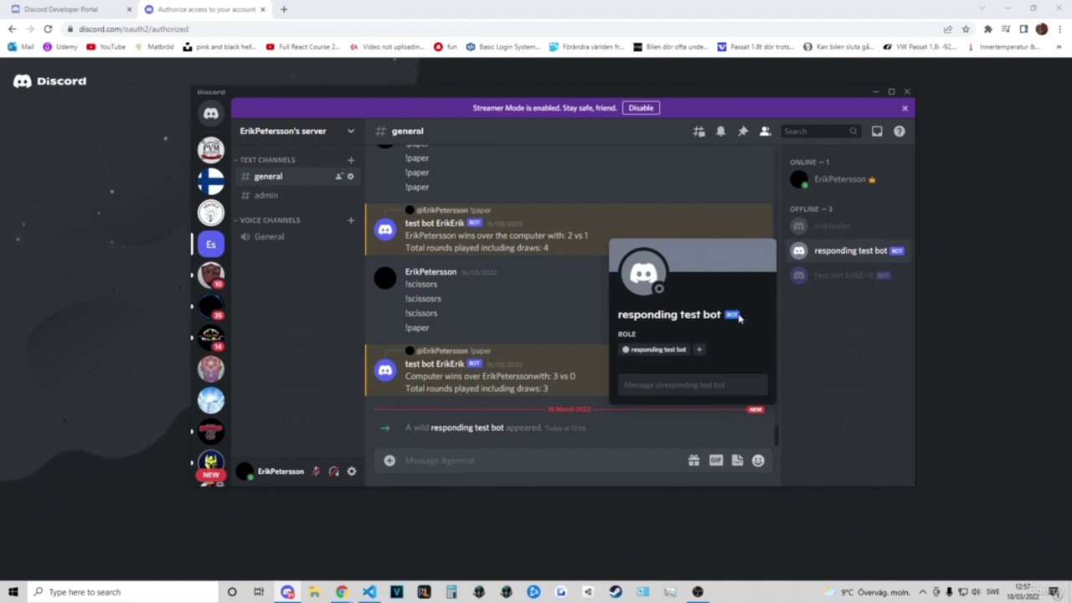
{"action": "left_click", "coordinate": [115, 272]}
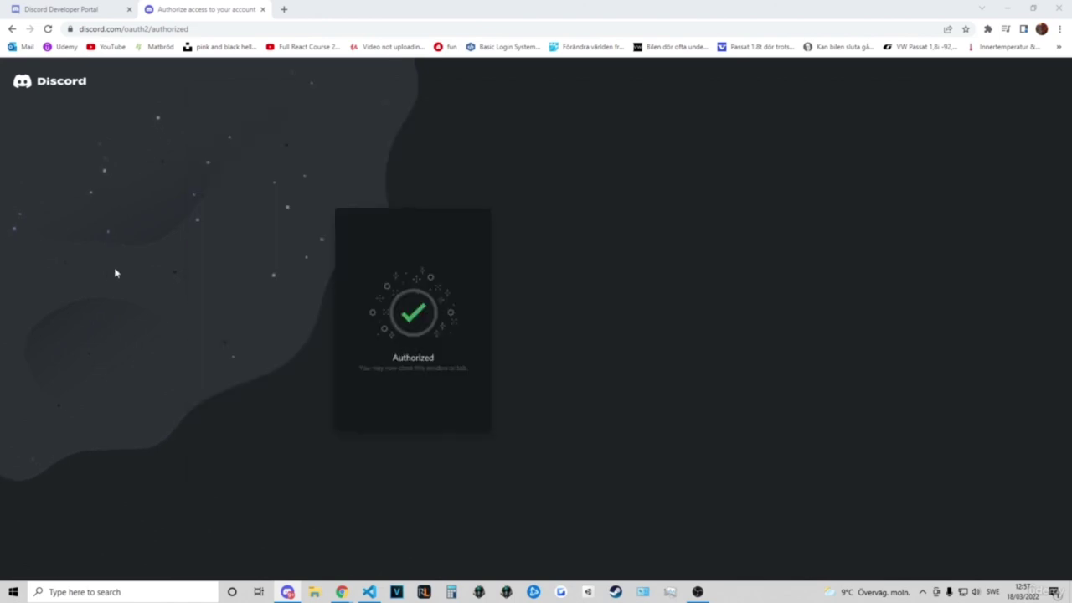
Switch to Visual Studio Code, paste the copied invite URL after "// invite link for bot:" in app.js and save the file.
{"action": "left_click", "coordinate": [369, 591]}
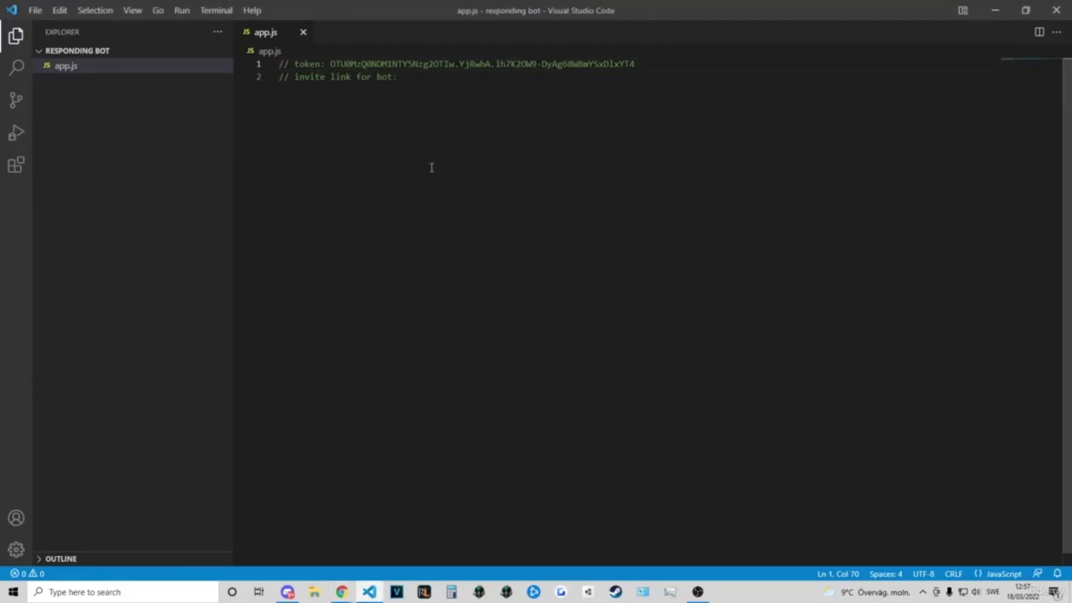
{"action": "left_click", "coordinate": [423, 75]}
{"action": "key", "text": "ctrl+v"}
{"action": "key", "text": "ctrl+s"}
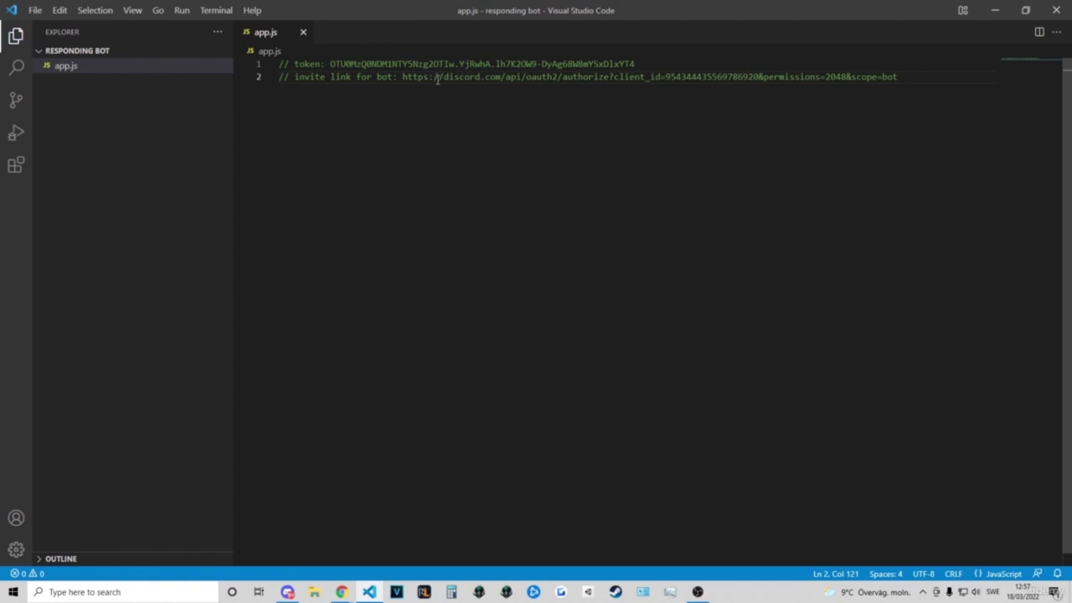
{"action": "left_click", "coordinate": [689, 65]}
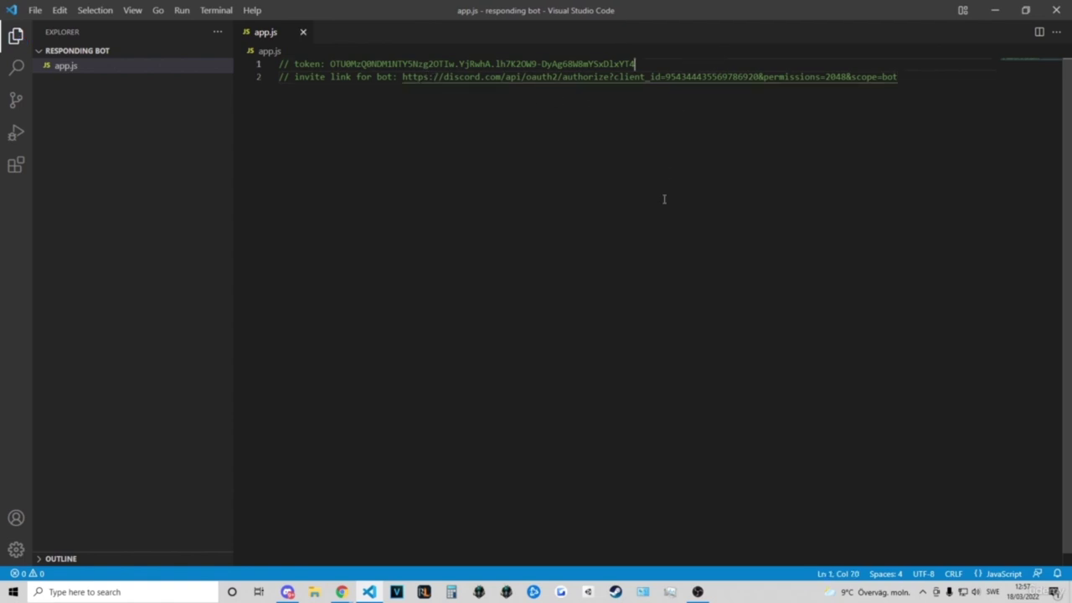